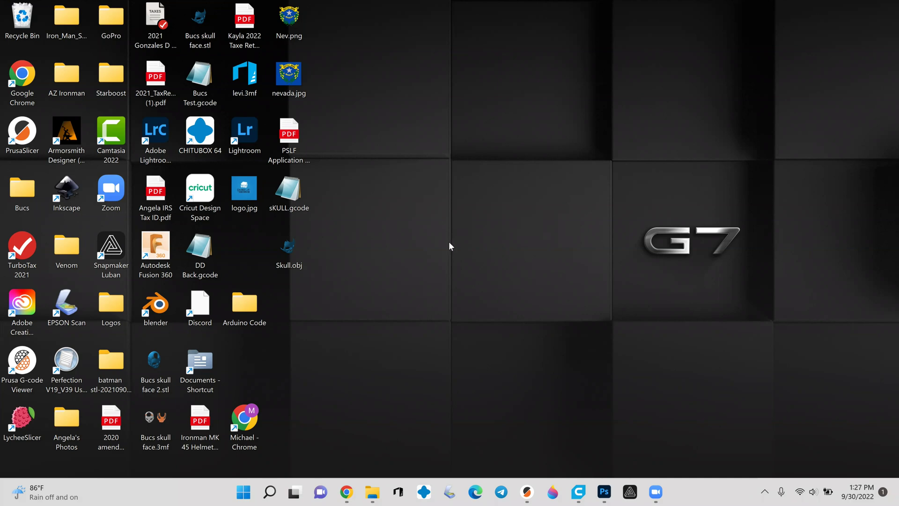
# - Launch 3D Builder and choose to load an object from a file
pyautogui.click(265, 495)
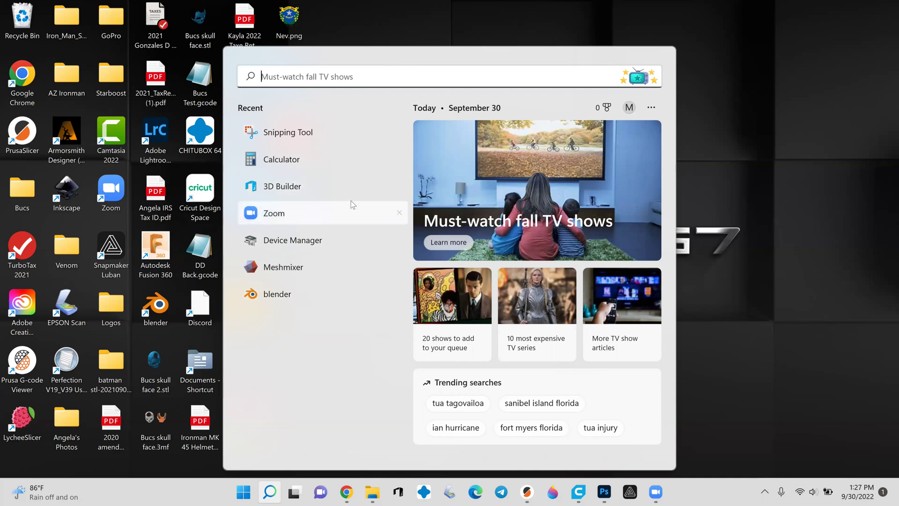
pyautogui.click(293, 193)
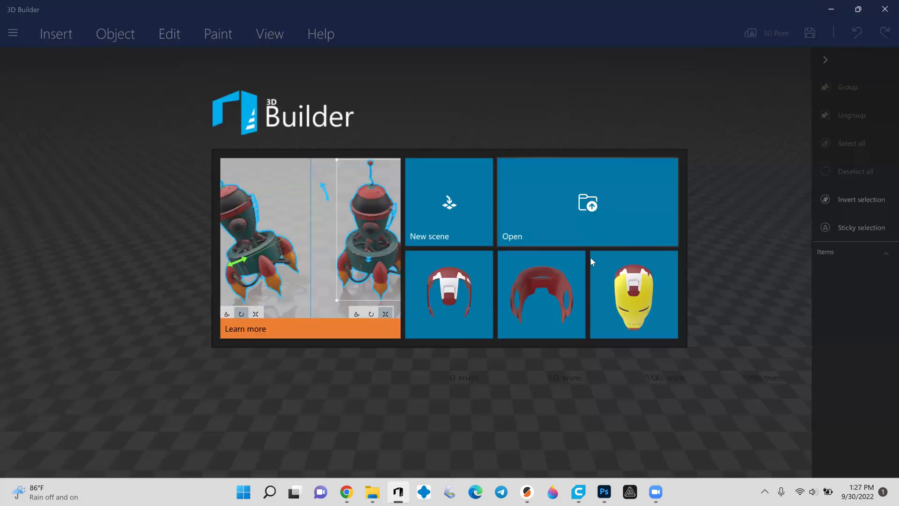
pyautogui.click(573, 210)
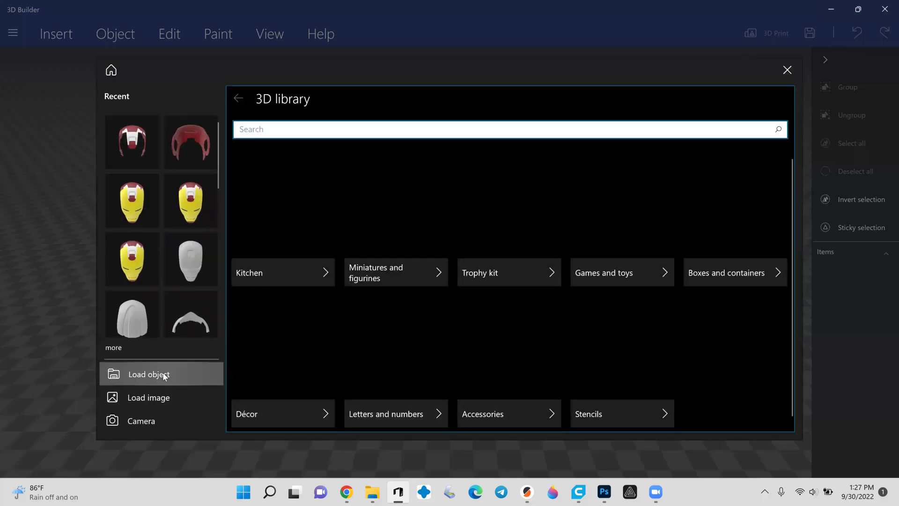
pyautogui.click(205, 373)
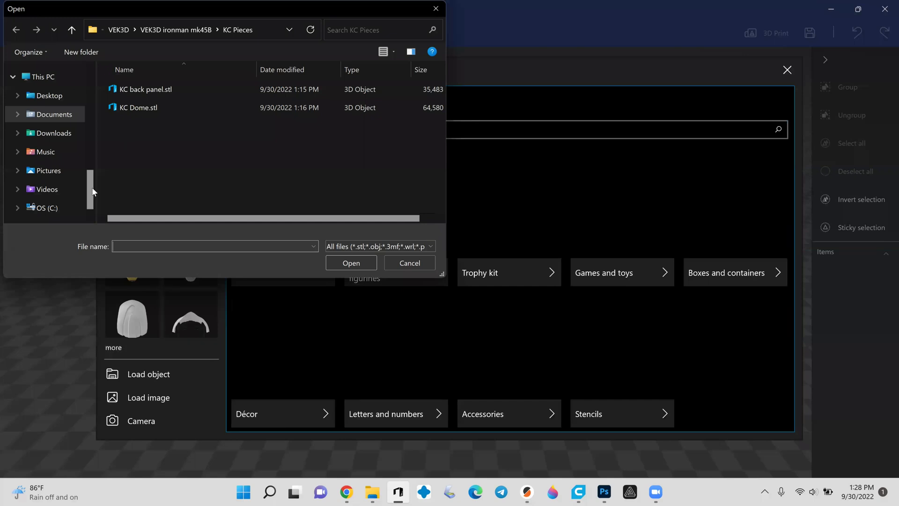
# - Browse to Ironman Mark 45 > Helmet and open Blank Helm.3mf
pyautogui.moveTo(88, 187); pyautogui.dragTo(89, 114)
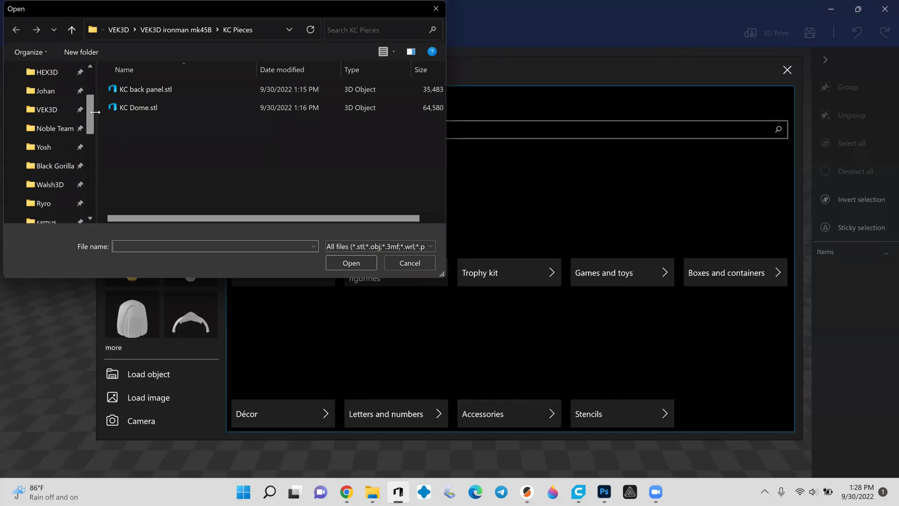
pyautogui.click(59, 92)
pyautogui.scroll(-10, 197, 141)
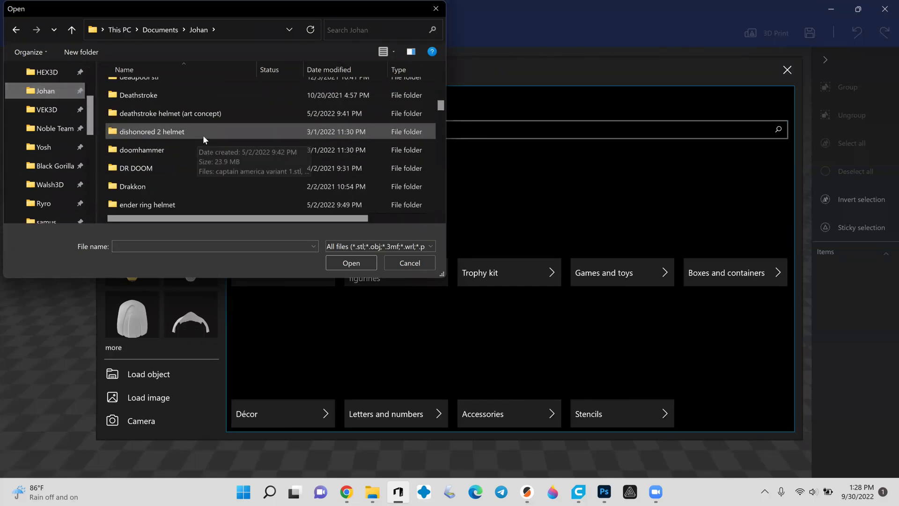
pyautogui.scroll(-12, 211, 150)
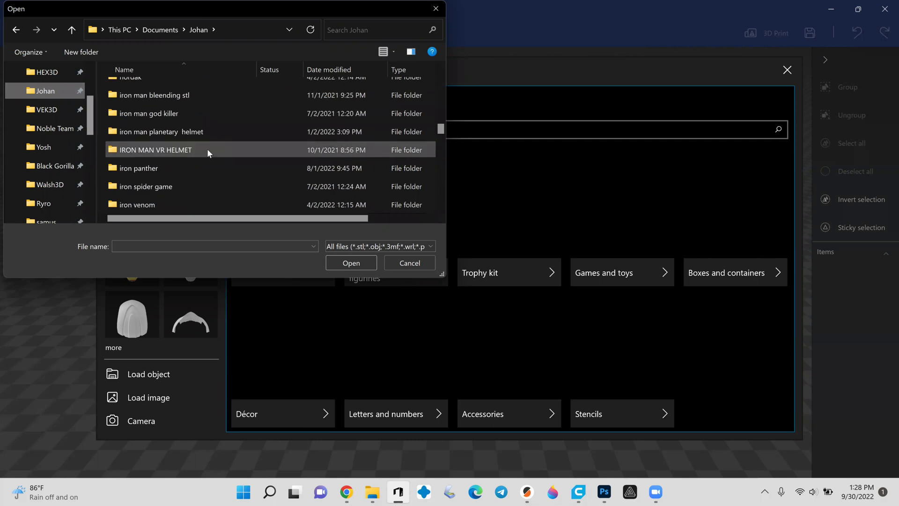
pyautogui.scroll(8, 213, 131)
pyautogui.scroll(-11, 213, 131)
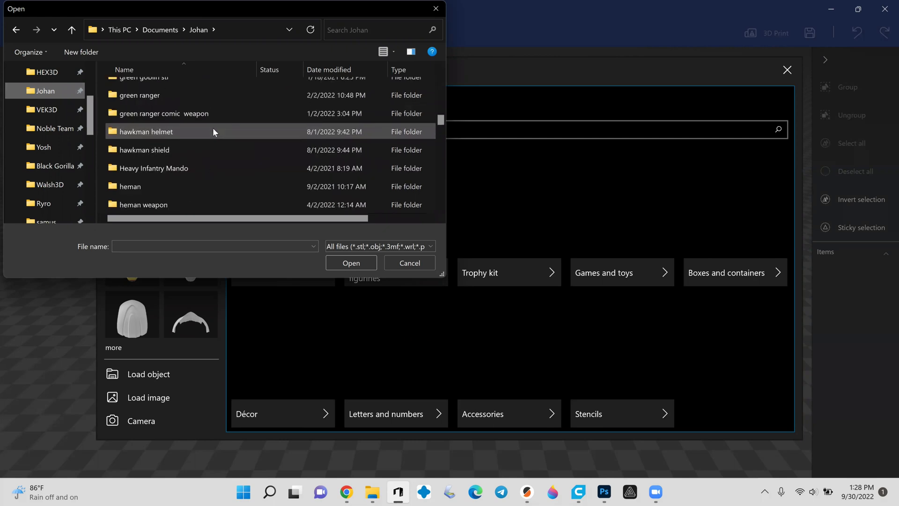
pyautogui.scroll(-2, 220, 133)
pyautogui.doubleClick(180, 93)
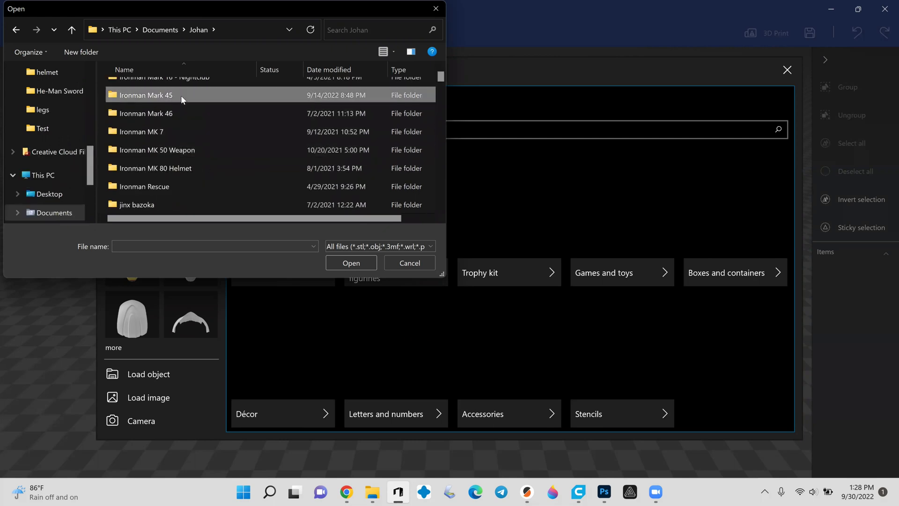
pyautogui.doubleClick(143, 163)
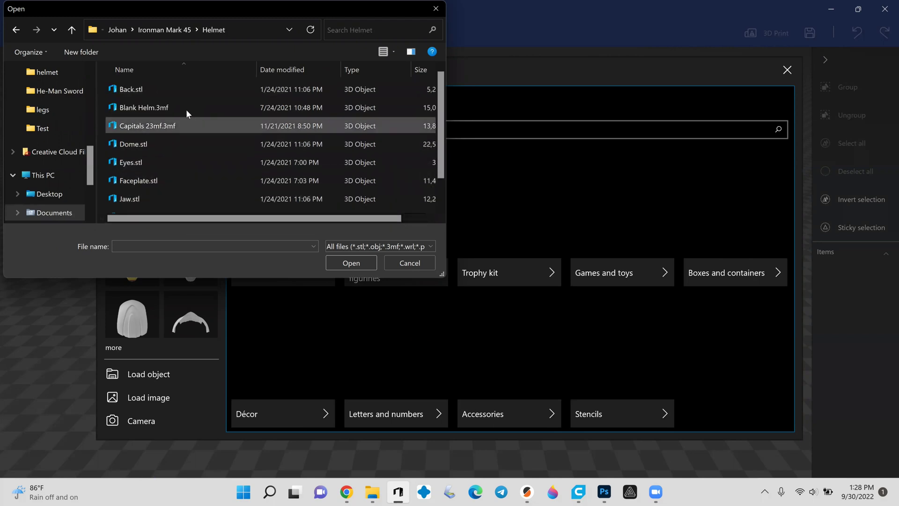
pyautogui.doubleClick(150, 109)
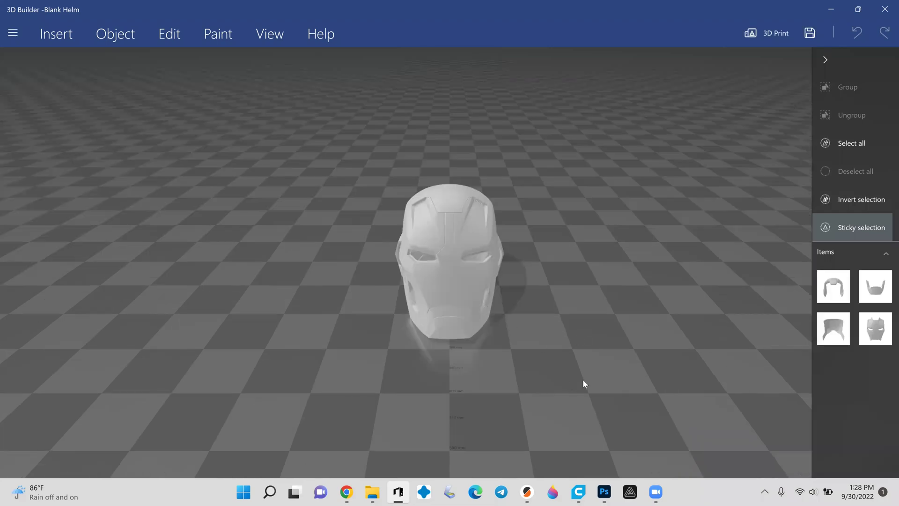
pyautogui.moveTo(575, 389); pyautogui.dragTo(538, 339)
pyautogui.moveTo(550, 377); pyautogui.dragTo(317, 374)
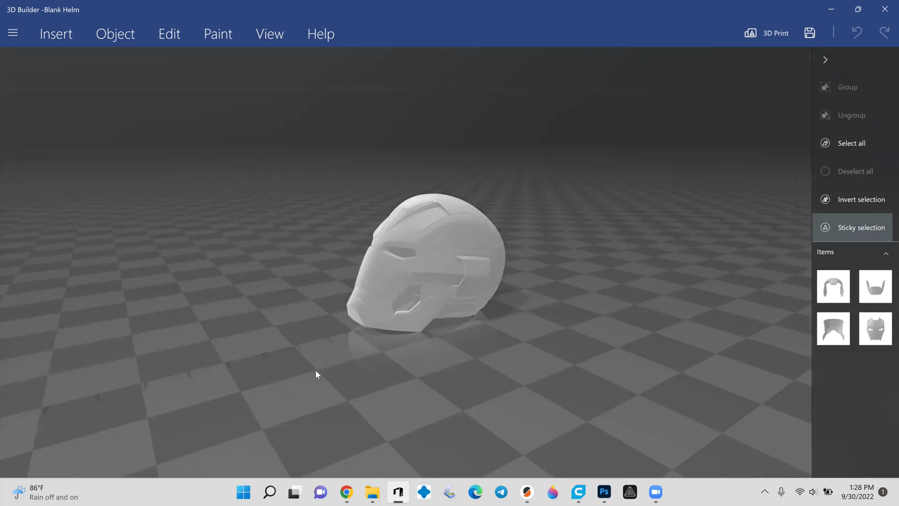
pyautogui.moveTo(426, 357)
pyautogui.mouseDown()
pyautogui.moveTo(349, 397)
pyautogui.moveTo(420, 355)
pyautogui.mouseUp()
pyautogui.scroll(5, 417, 305)
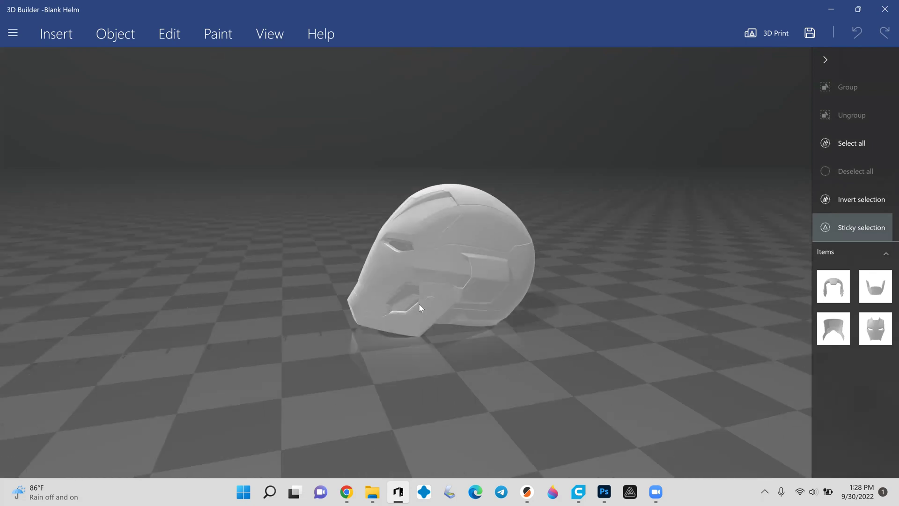
pyautogui.scroll(4, 420, 307)
pyautogui.scroll(-4, 239, 349)
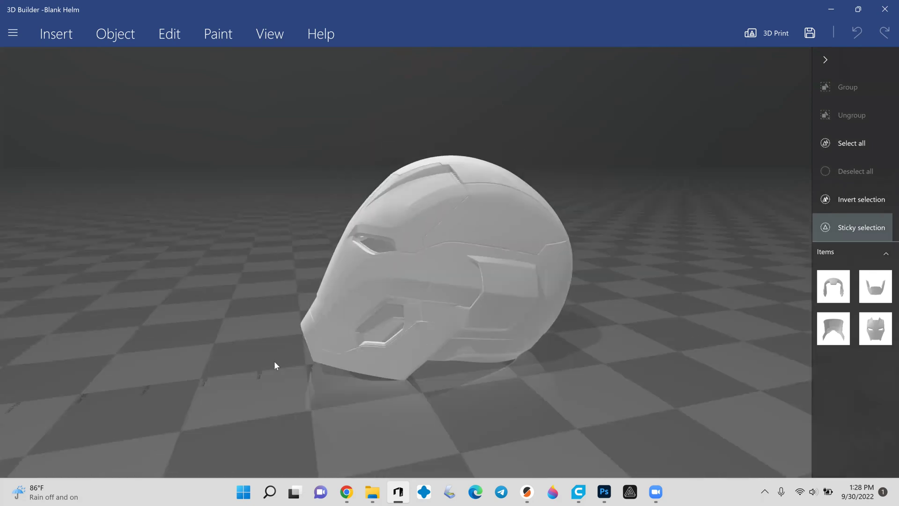
pyautogui.scroll(3, 532, 358)
pyautogui.moveTo(687, 325); pyautogui.dragTo(633, 305)
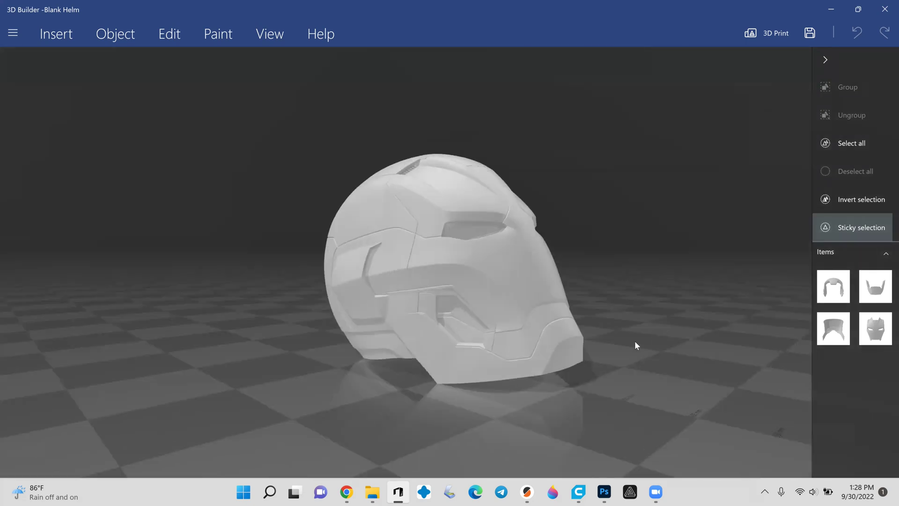
pyautogui.moveTo(412, 408); pyautogui.dragTo(459, 420)
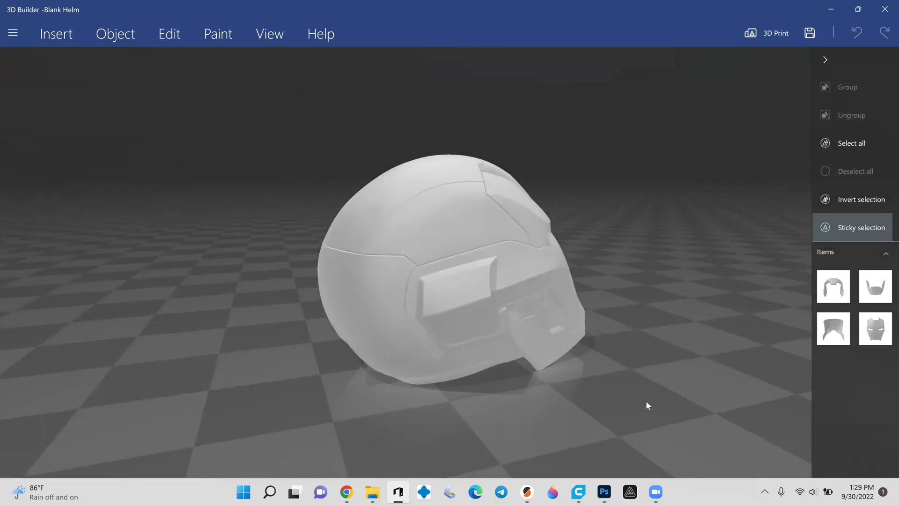
pyautogui.moveTo(646, 403); pyautogui.dragTo(802, 337)
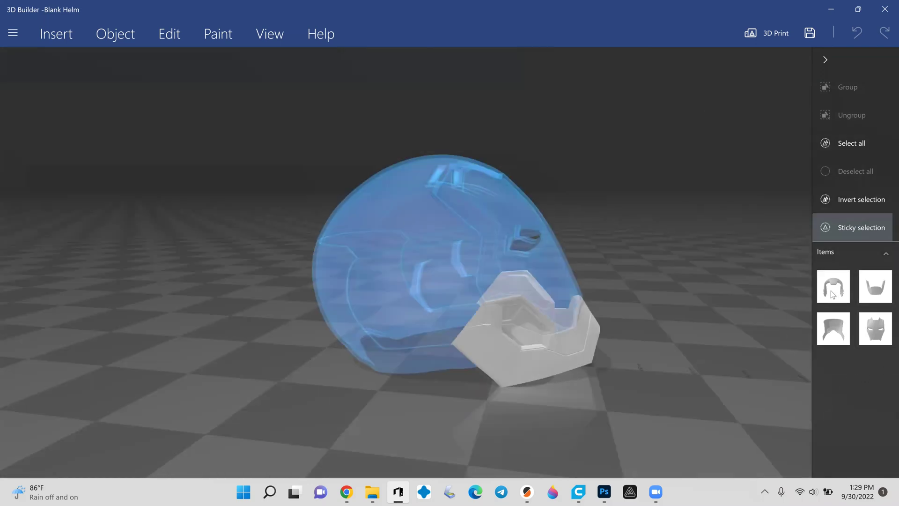
# - Try select all and deselect all on the helmet parts, then select the outer dome shell
pyautogui.click(836, 299)
pyautogui.hotkey('ctrl', 'a')
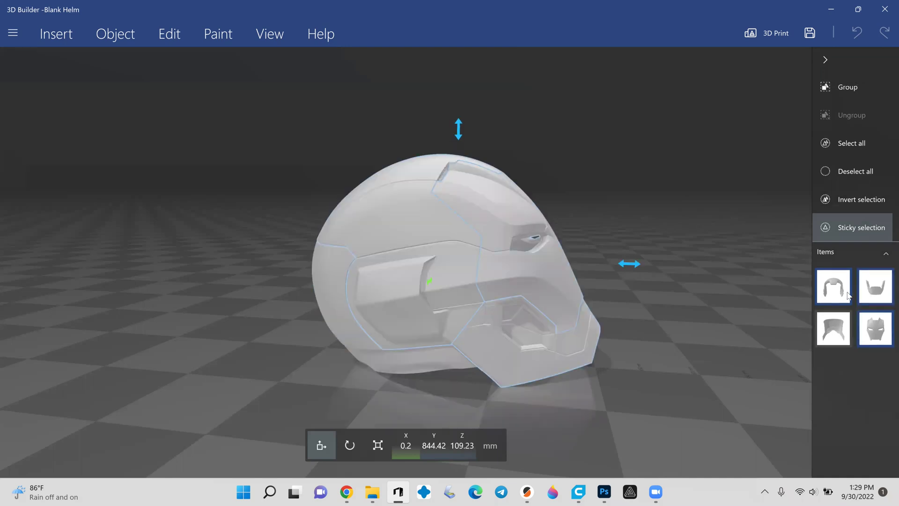
pyautogui.click(850, 173)
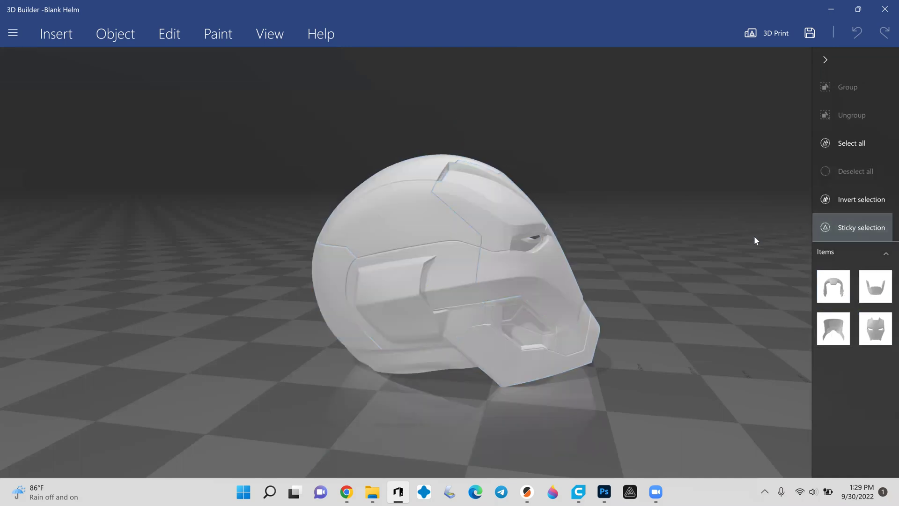
pyautogui.click(838, 146)
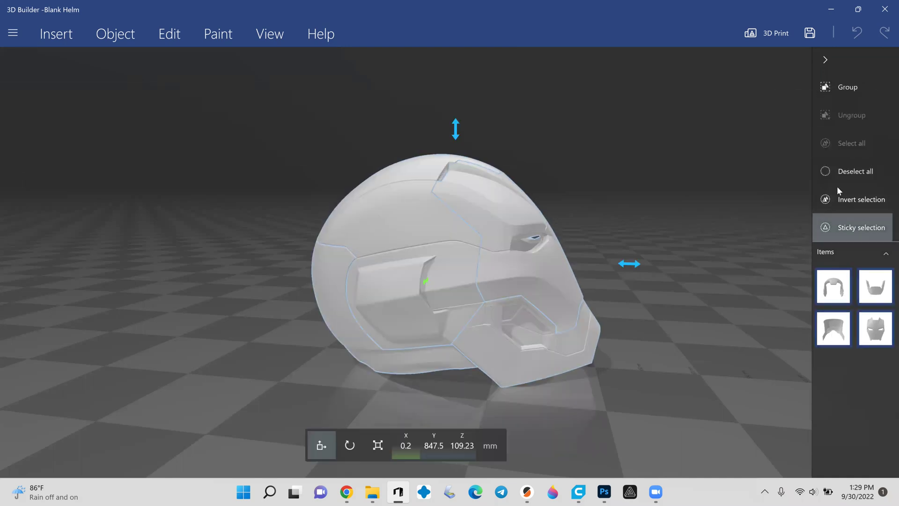
pyautogui.click(845, 183)
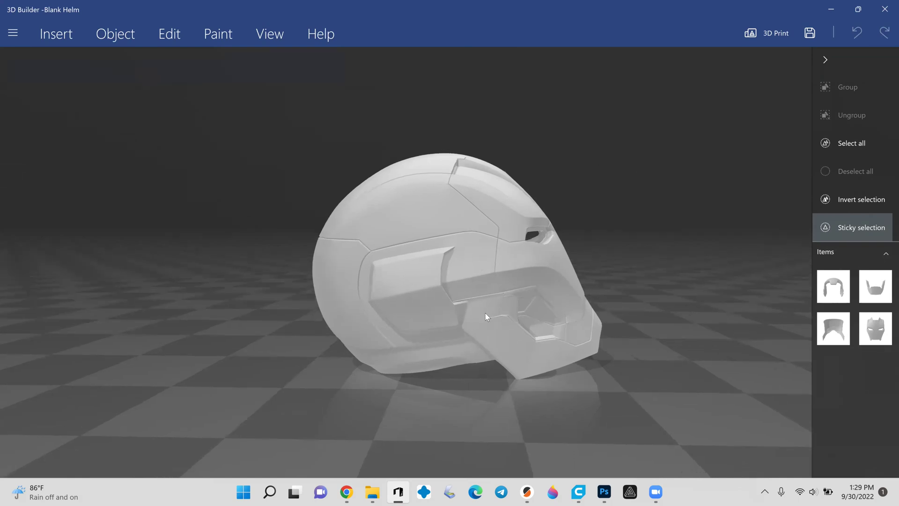
pyautogui.click(430, 235)
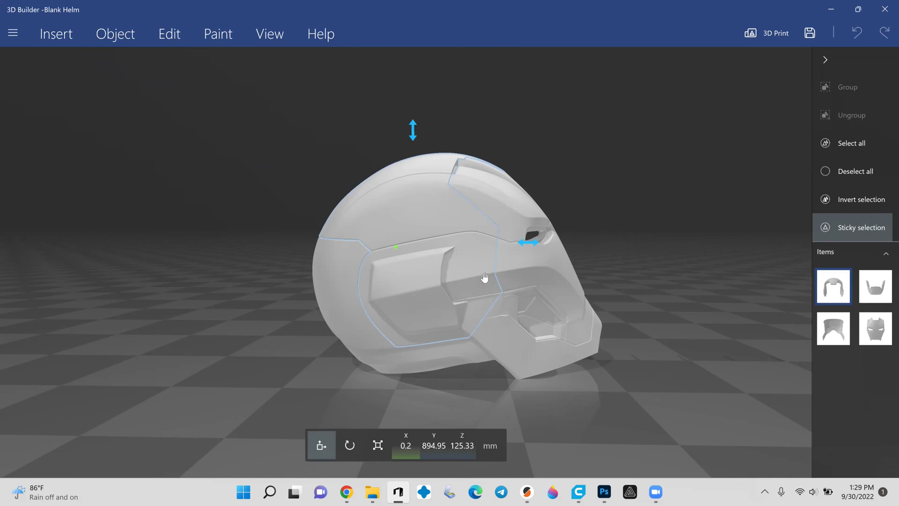
pyautogui.click(136, 39)
# - Start an emboss on the outer shell from the Edit tools with bevel turned off
pyautogui.click(172, 34)
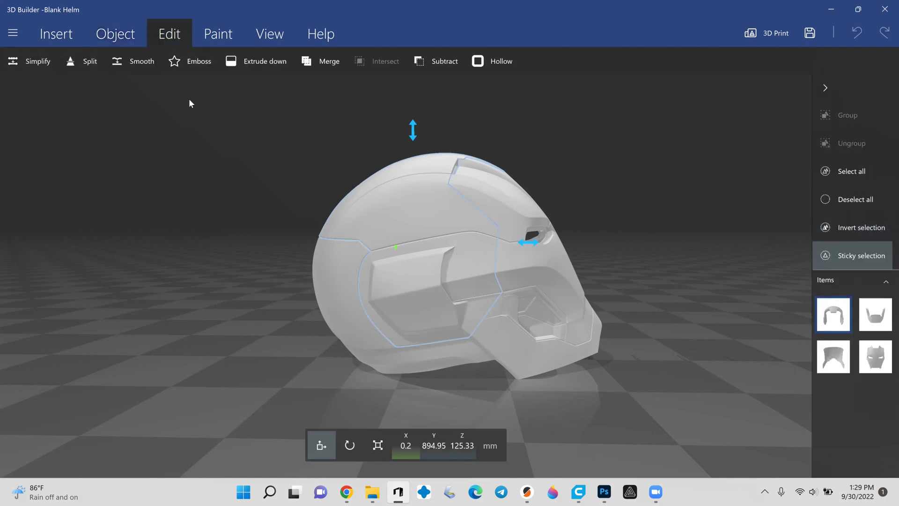
pyautogui.click(196, 71)
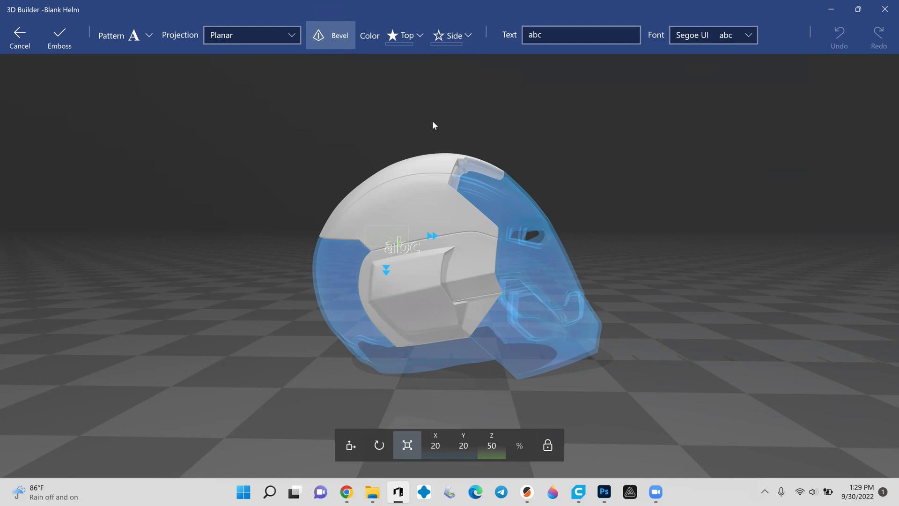
pyautogui.click(337, 38)
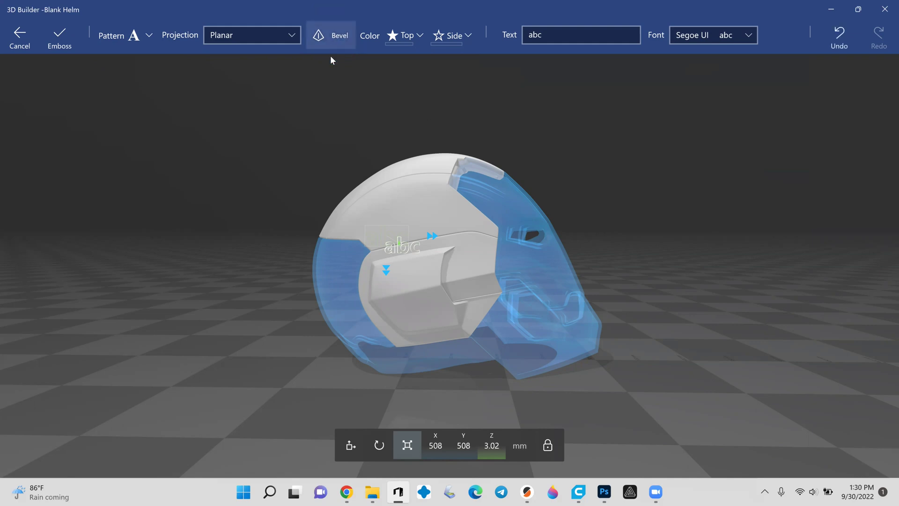
pyautogui.click(143, 41)
# - Load LOGO1 white.png from Pictures > Test as the emboss pattern
pyautogui.click(208, 81)
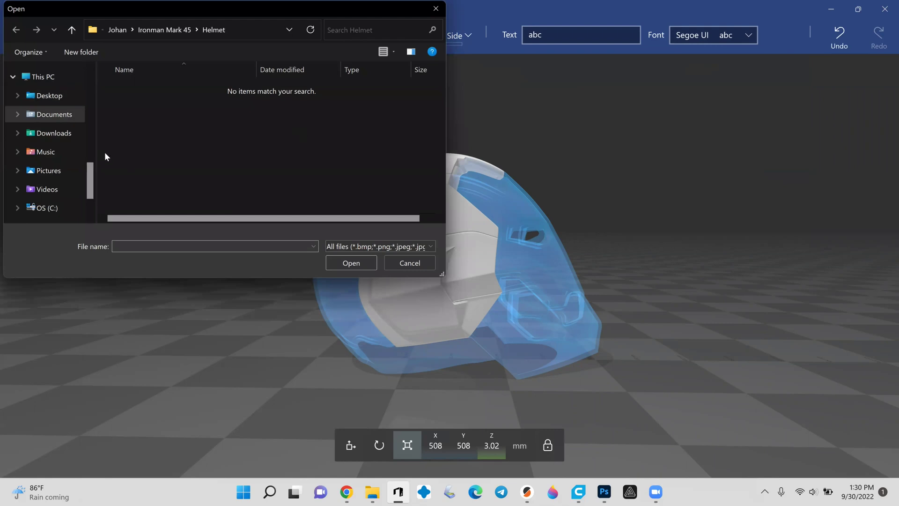
pyautogui.click(49, 171)
pyautogui.scroll(-3, 246, 137)
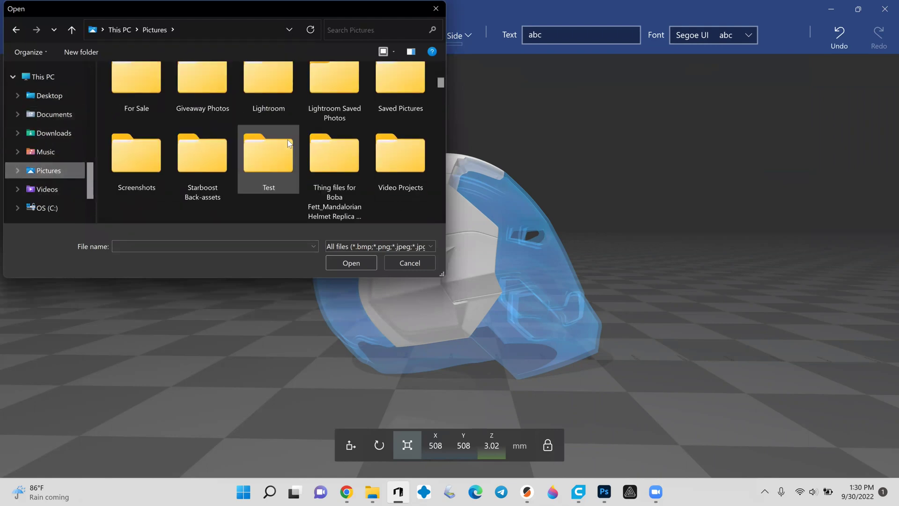
pyautogui.doubleClick(252, 157)
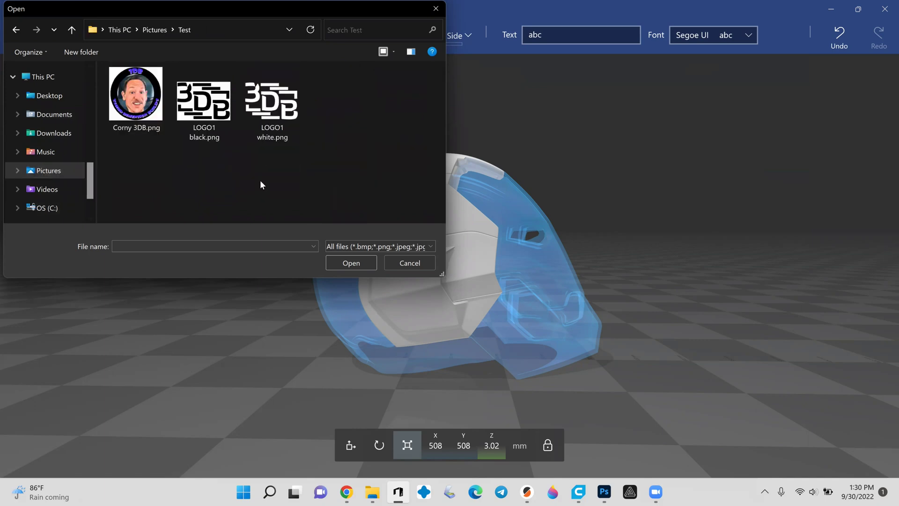
pyautogui.doubleClick(271, 100)
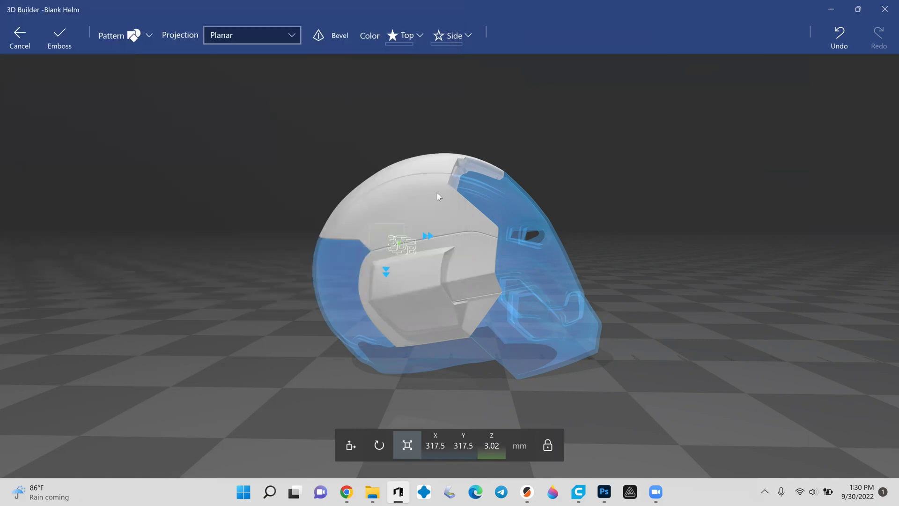
pyautogui.scroll(2, 412, 225)
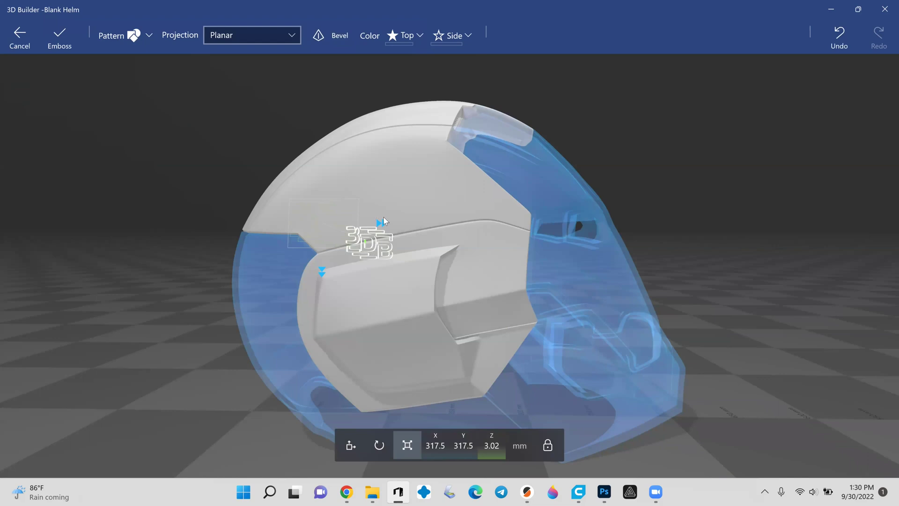
# - Drag the 3DB logo into place on the helmet's upper shell
pyautogui.moveTo(383, 221)
pyautogui.mouseDown()
pyautogui.moveTo(395, 196)
pyautogui.moveTo(392, 211)
pyautogui.mouseUp()
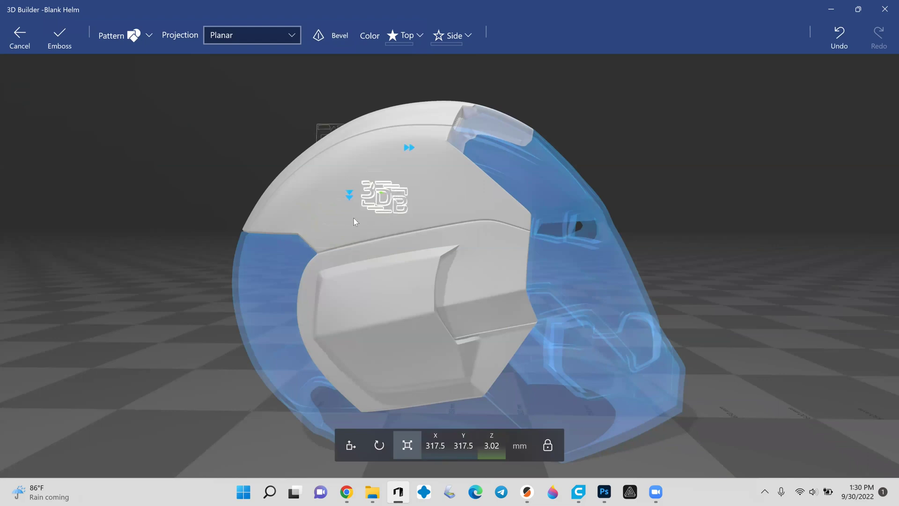
pyautogui.moveTo(311, 205); pyautogui.dragTo(407, 237)
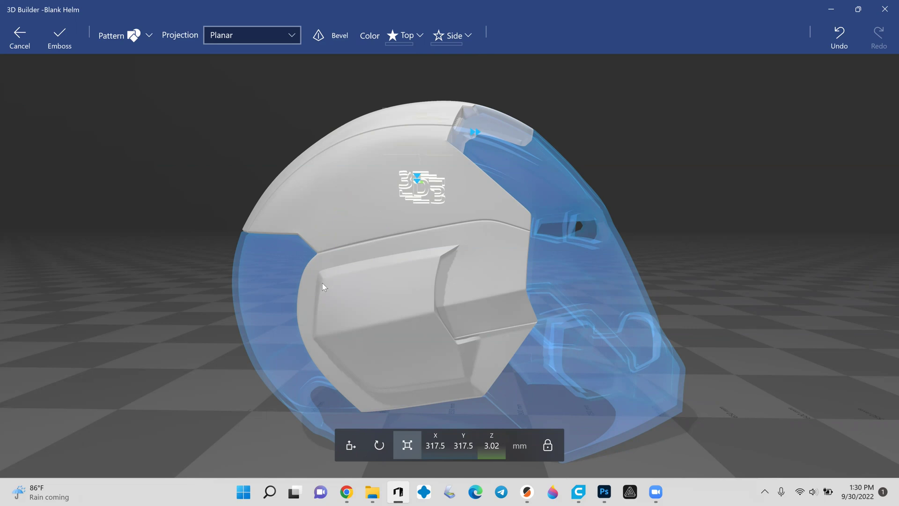
pyautogui.moveTo(368, 209); pyautogui.dragTo(352, 195)
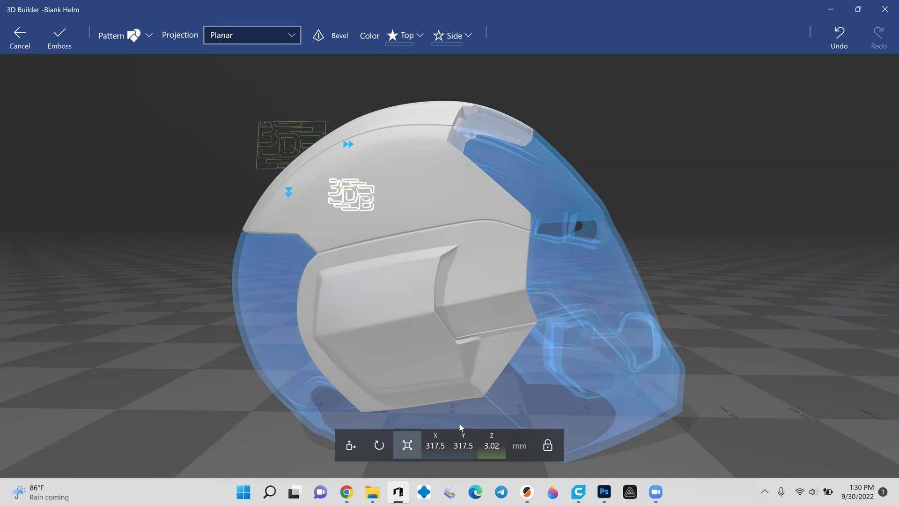
# - Scale the logo in percent, trying 30 and settling on 35 percent
pyautogui.click(412, 453)
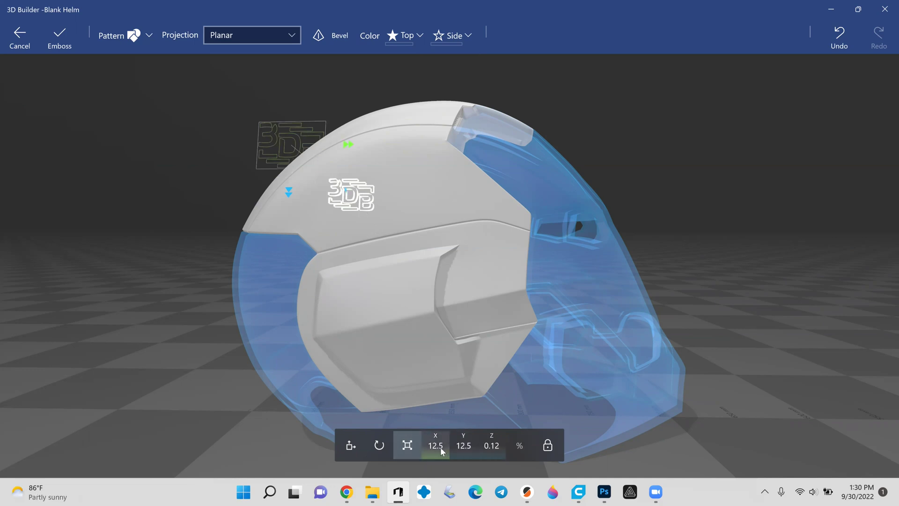
pyautogui.click(440, 447)
pyautogui.write('30')
pyautogui.press('Return')
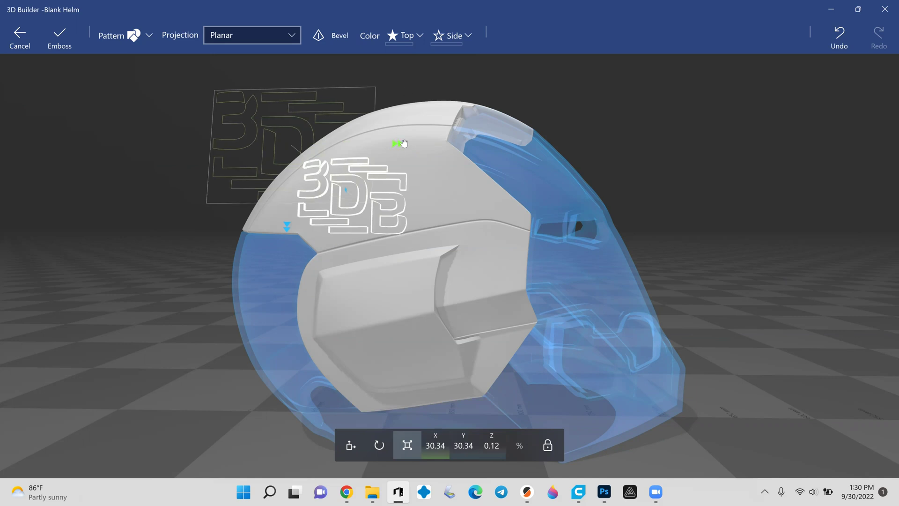
pyautogui.moveTo(404, 143); pyautogui.dragTo(401, 145)
pyautogui.click(436, 427)
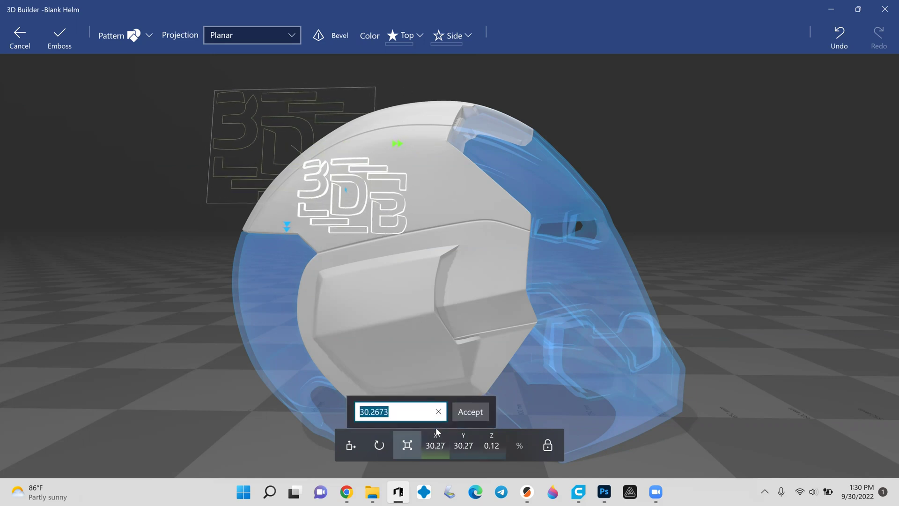
pyautogui.write('35')
pyautogui.press('Return')
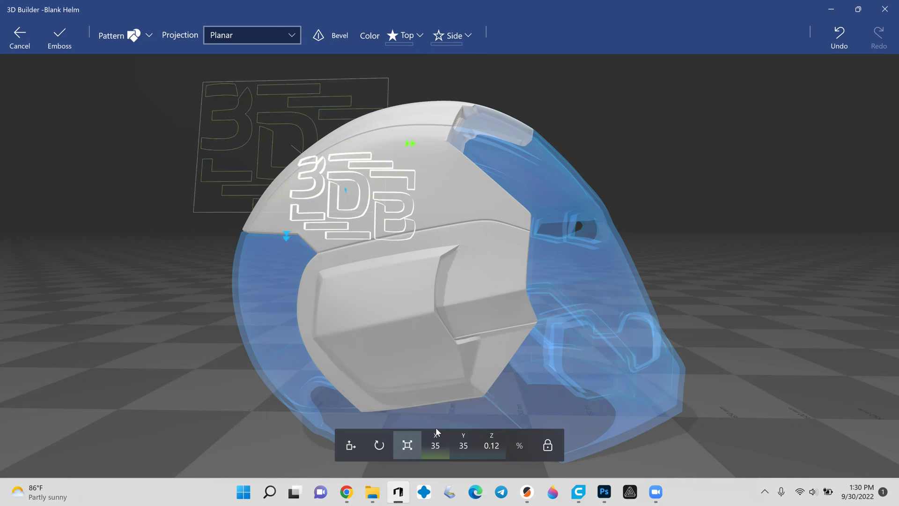
pyautogui.click(390, 447)
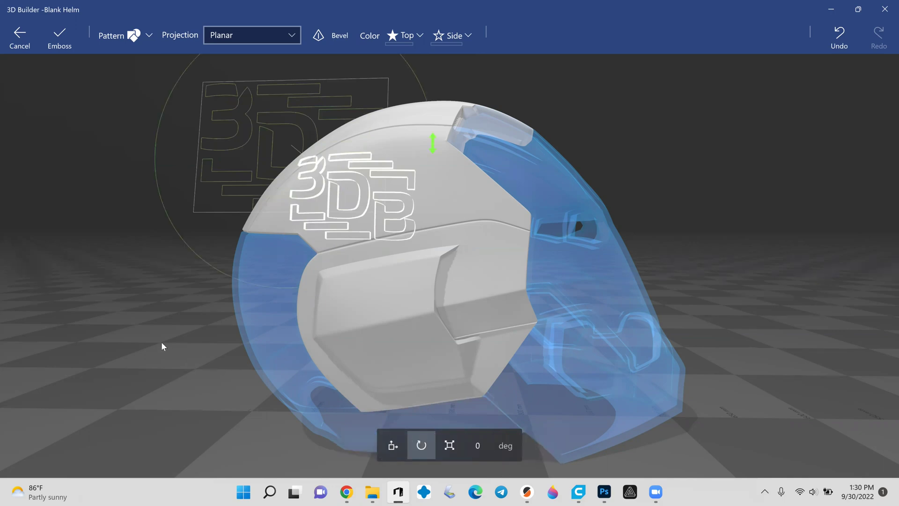
# - Rotate the logo to 12 degrees after first trying -12 degrees
pyautogui.scroll(3, 180, 357)
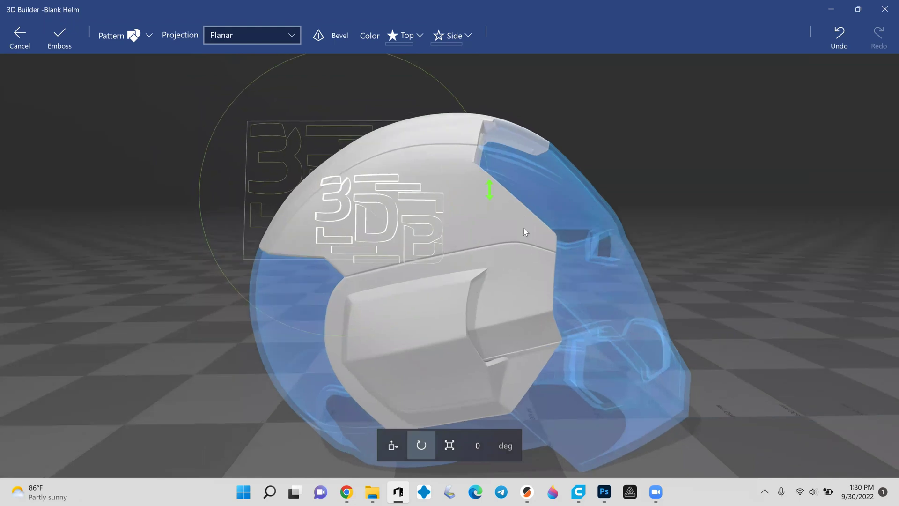
pyautogui.click(488, 440)
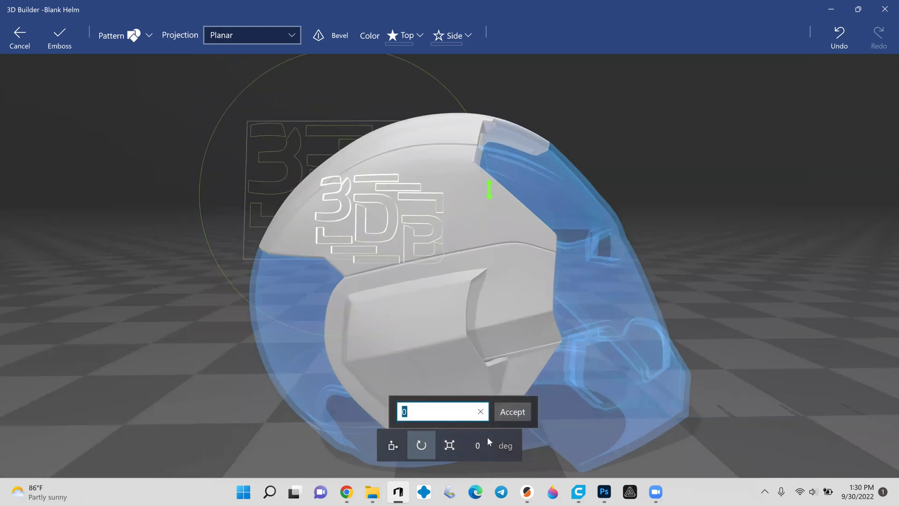
pyautogui.write('-12')
pyautogui.press('Return')
pyautogui.click(487, 436)
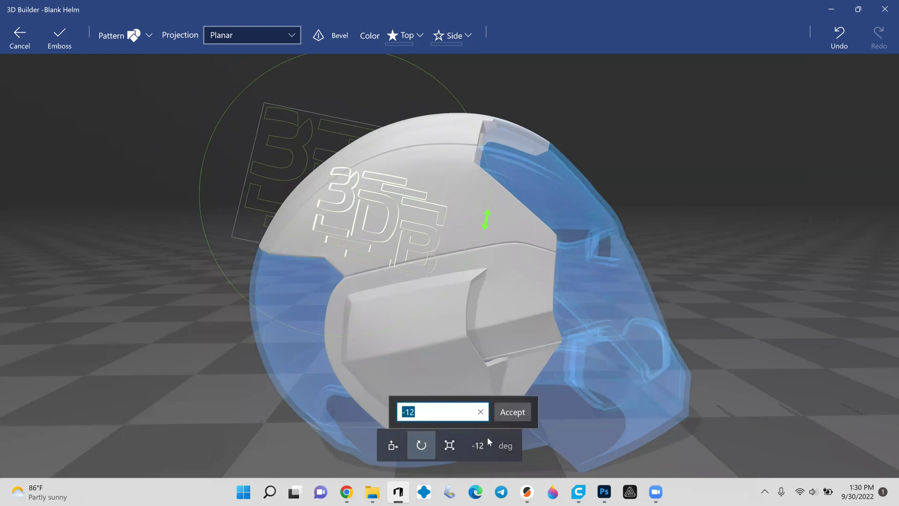
pyautogui.write('12')
pyautogui.press('Return')
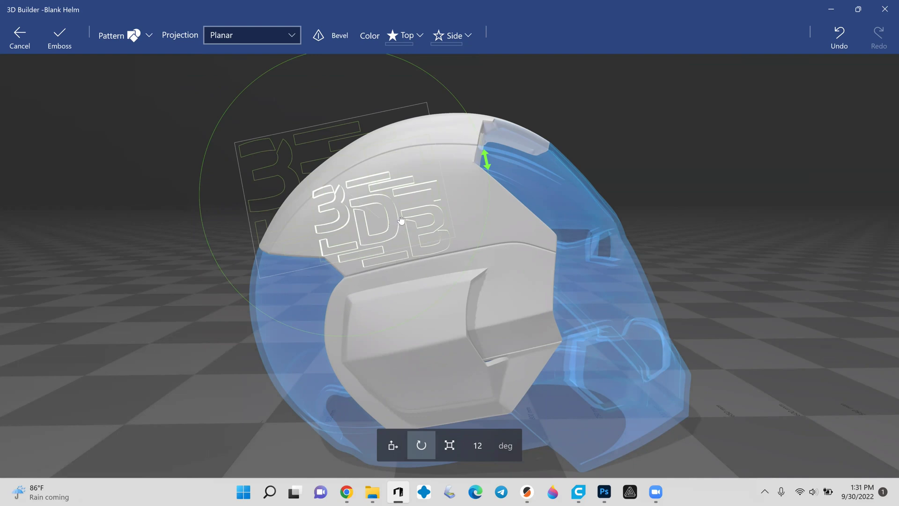
# - Nudge the logo slightly to the right on the upper shell
pyautogui.moveTo(399, 221); pyautogui.dragTo(457, 200)
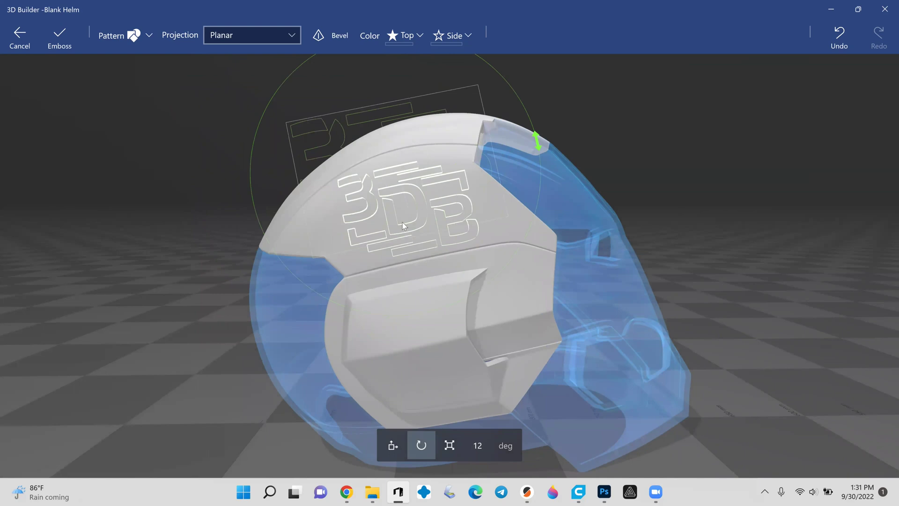
pyautogui.scroll(2, 429, 213)
pyautogui.scroll(1, 408, 196)
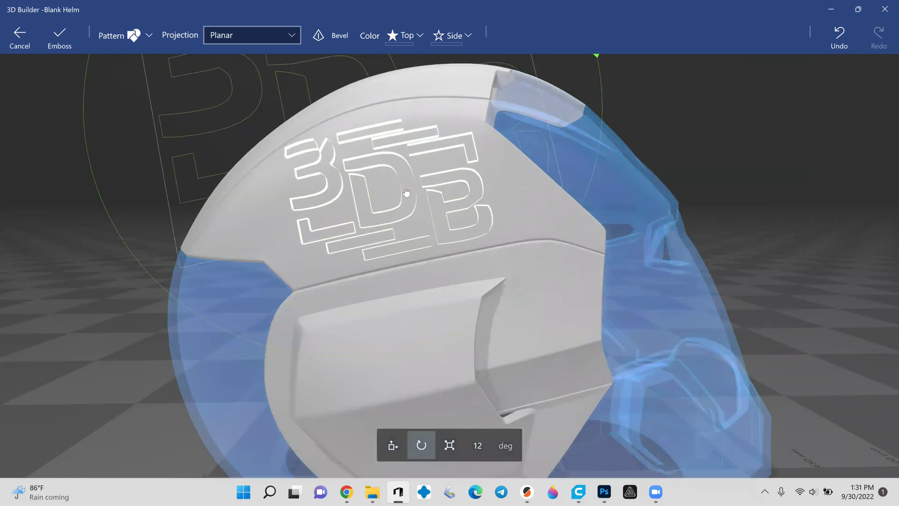
pyautogui.moveTo(414, 192)
pyautogui.mouseDown()
pyautogui.moveTo(424, 199)
pyautogui.moveTo(437, 190)
pyautogui.moveTo(419, 206)
pyautogui.moveTo(410, 196)
pyautogui.mouseUp()
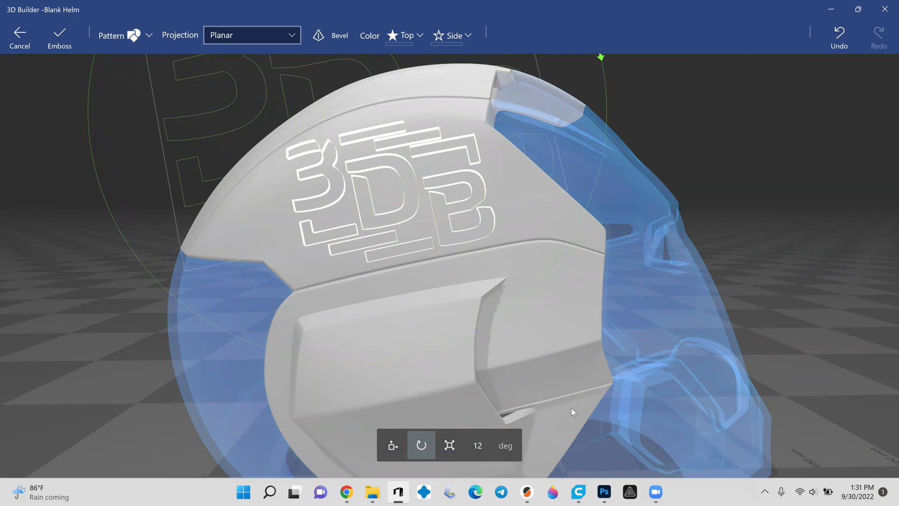
pyautogui.click(450, 445)
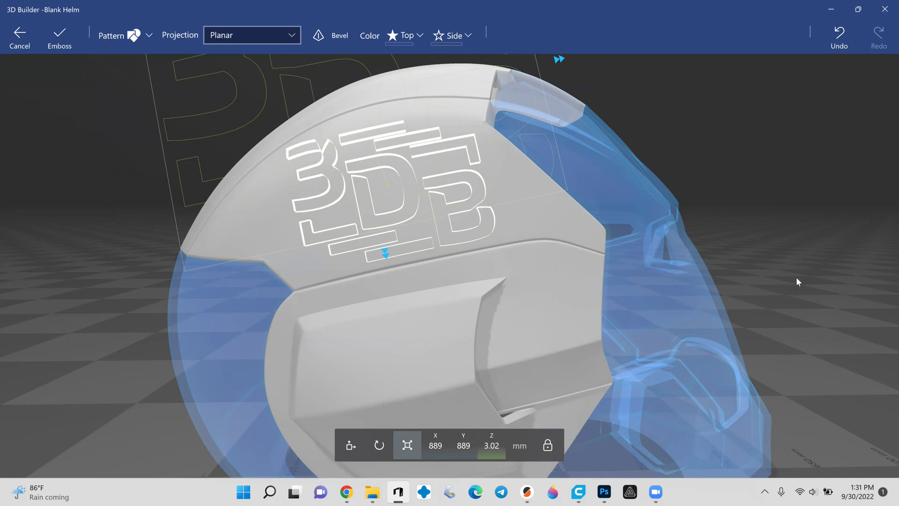
# - Orbit around the helmet to view the 3DB logo side-on
pyautogui.moveTo(796, 277); pyautogui.dragTo(571, 291)
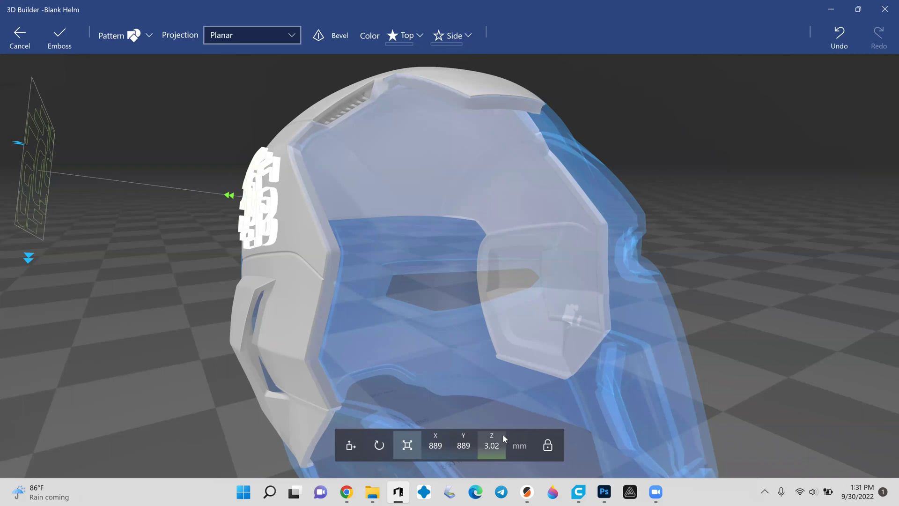
pyautogui.moveTo(141, 294); pyautogui.dragTo(216, 290)
pyautogui.moveTo(313, 179); pyautogui.dragTo(303, 137)
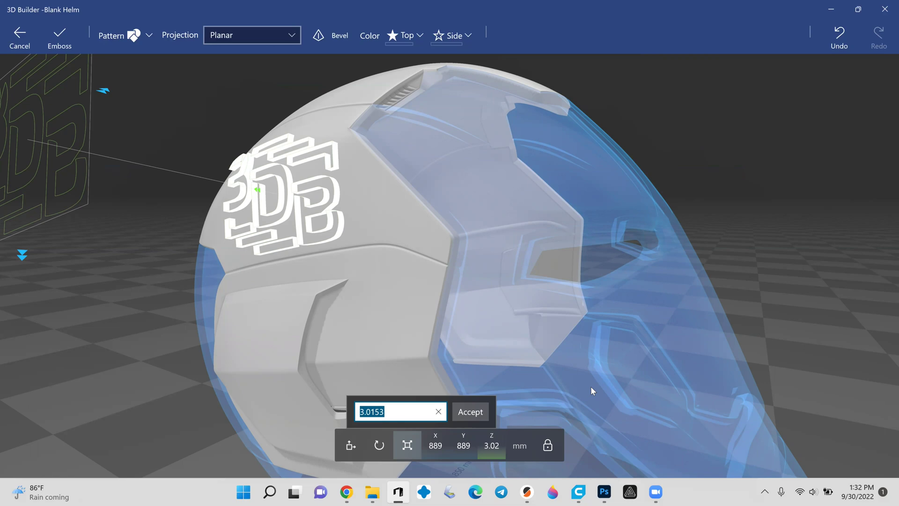
# - Set the logo's emboss depth to -1.2 mm, briefly trying 1.5 mm
pyautogui.write('-1.2')
pyautogui.click(472, 412)
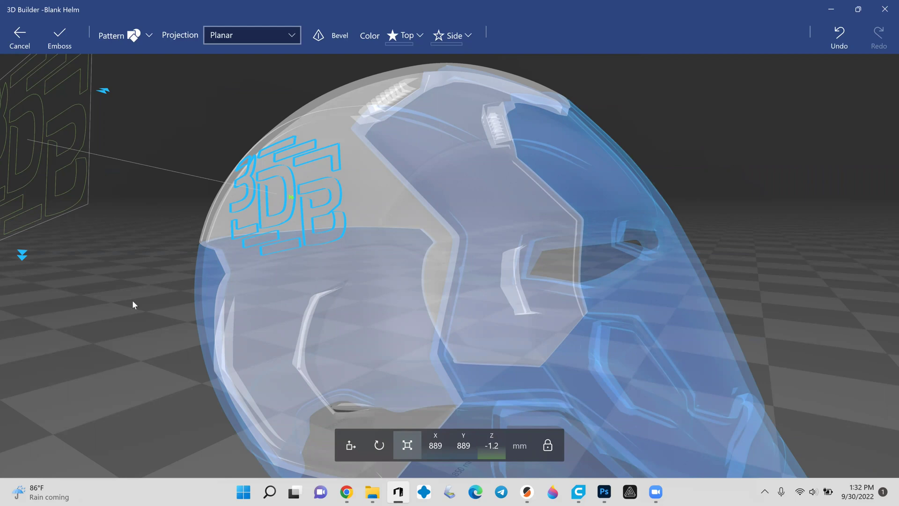
pyautogui.click(499, 445)
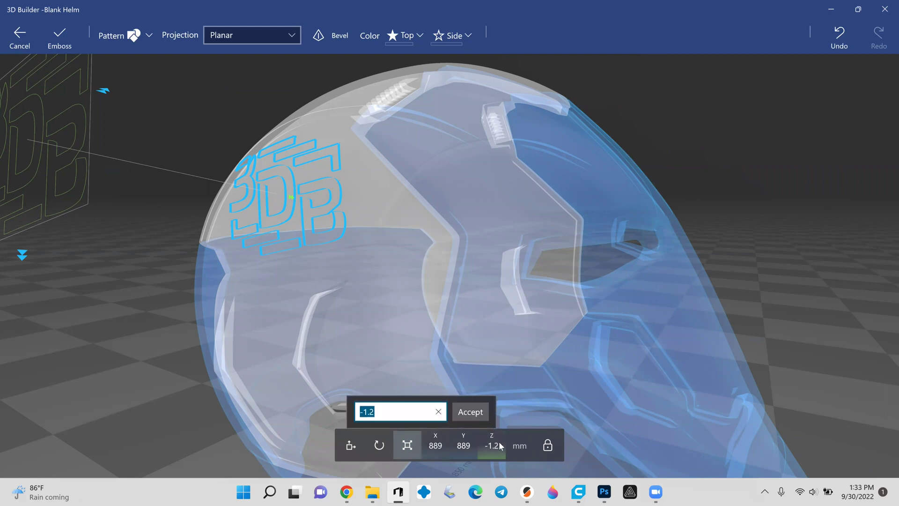
pyautogui.write('1.5')
pyautogui.press('Return')
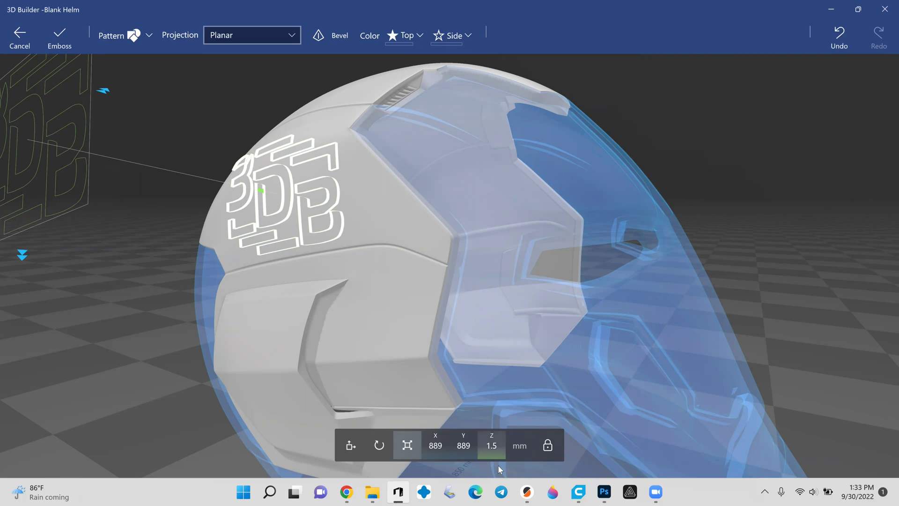
pyautogui.click(496, 450)
pyautogui.write('-1')
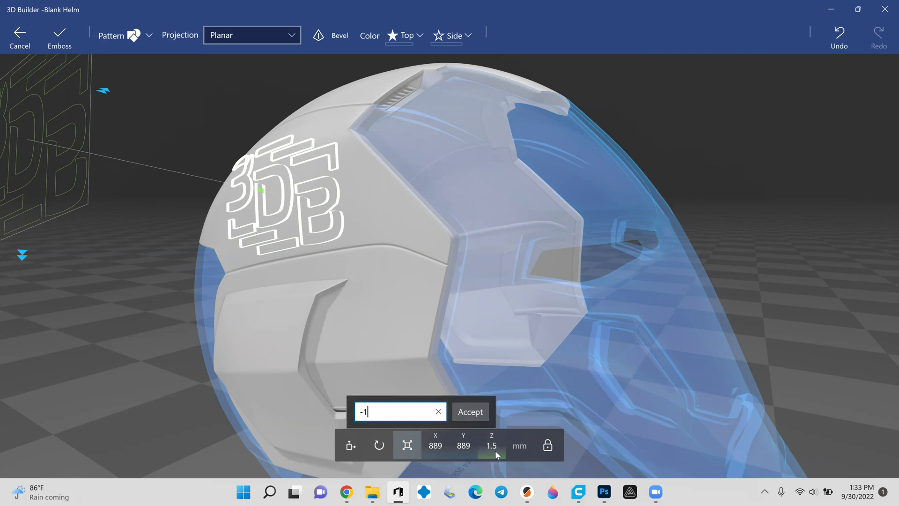
pyautogui.write('.2')
pyautogui.press('Return')
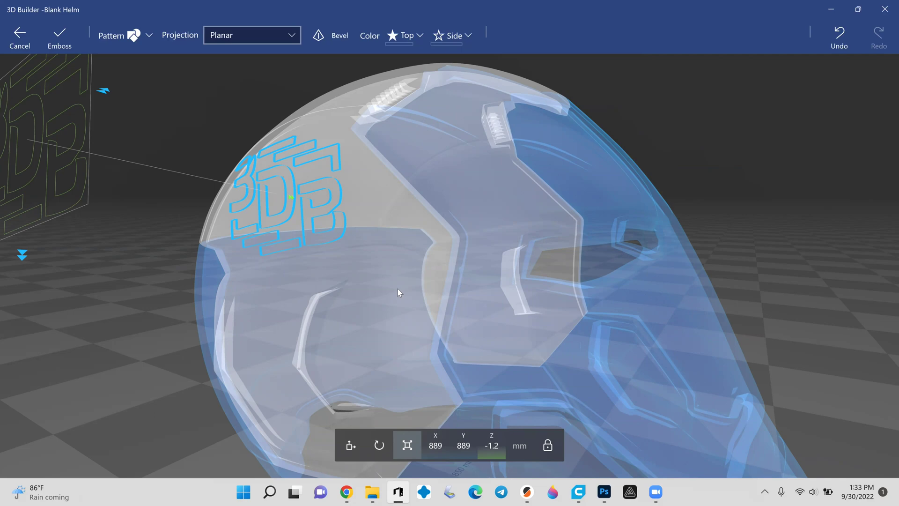
# - Orbit to check the recessed logo from the side, then apply the emboss
pyautogui.moveTo(131, 319); pyautogui.dragTo(21, 316)
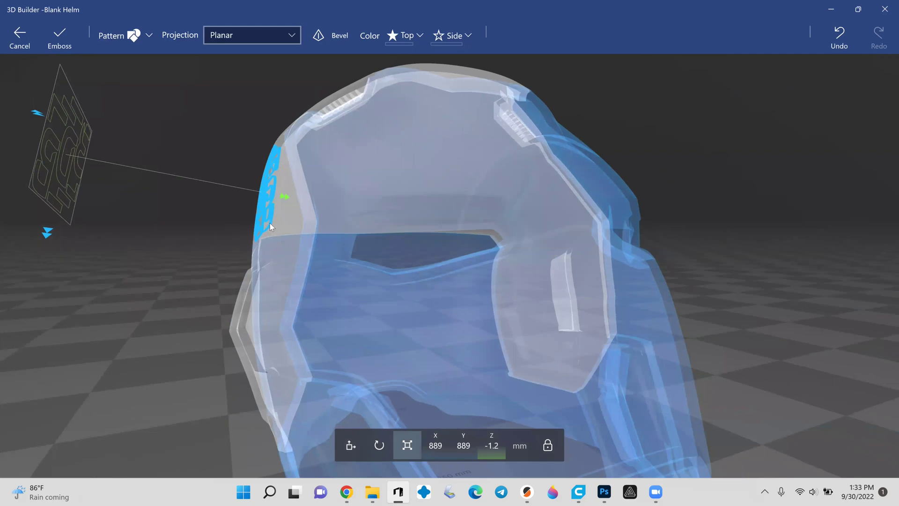
pyautogui.moveTo(177, 263); pyautogui.dragTo(267, 266)
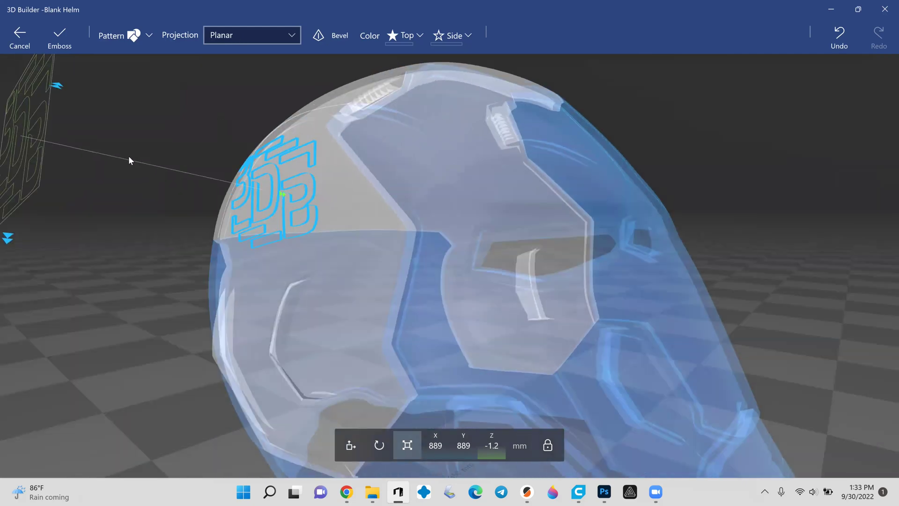
pyautogui.click(60, 39)
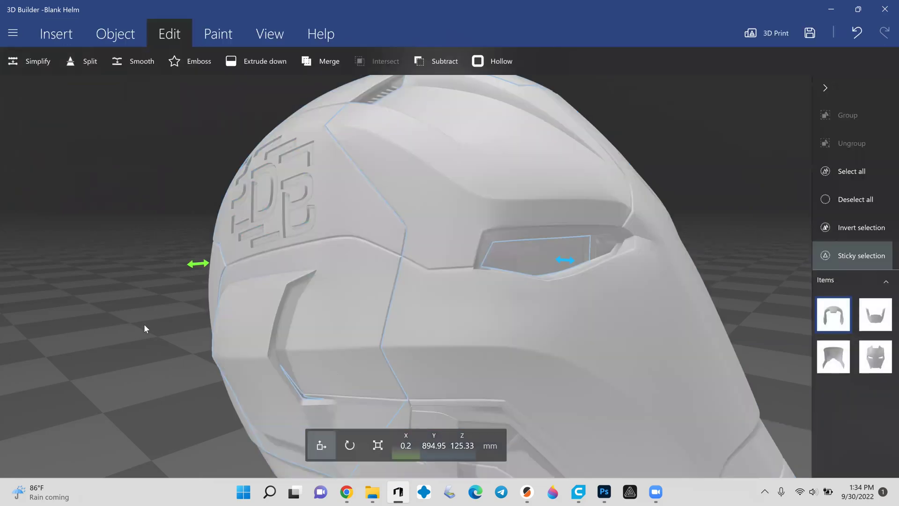
# - Orbit and zoom around the helmet to inspect the recessed logo and its other side
pyautogui.moveTo(144, 324); pyautogui.dragTo(596, 229)
pyautogui.scroll(3, 586, 172)
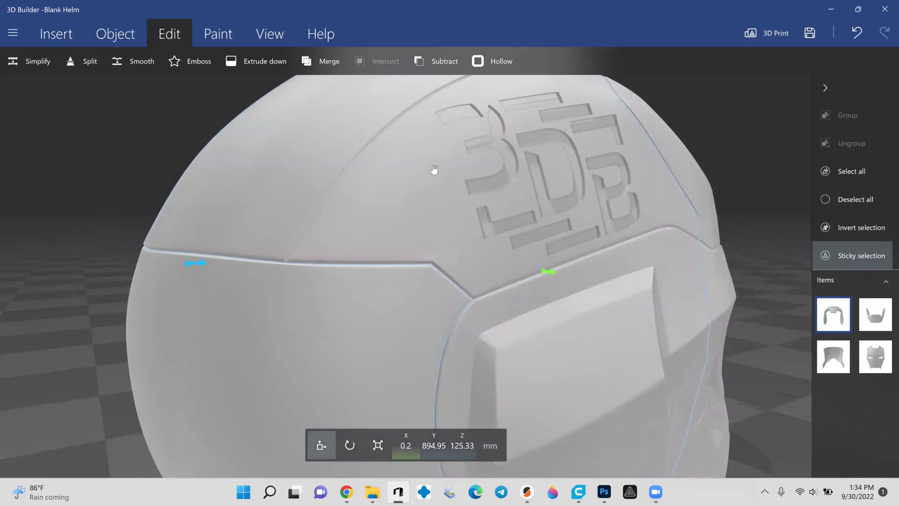
pyautogui.scroll(-3, 129, 177)
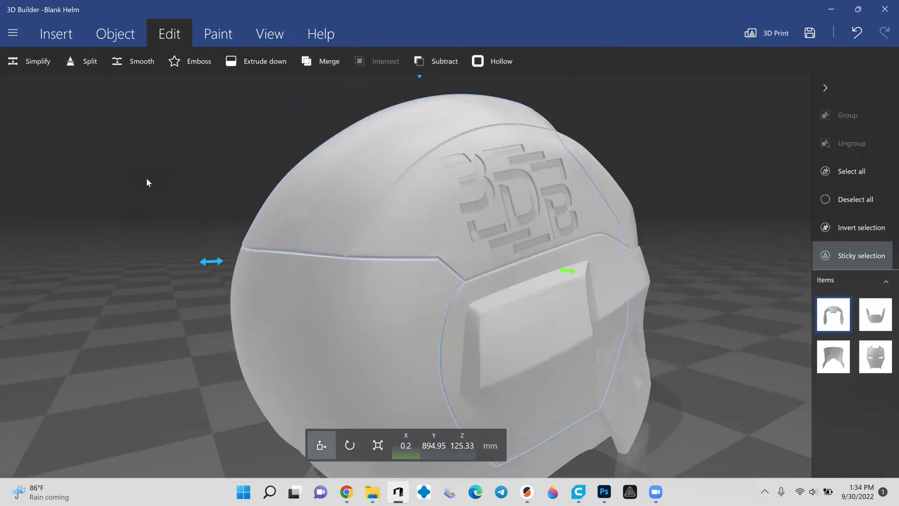
pyautogui.moveTo(202, 229); pyautogui.dragTo(442, 213)
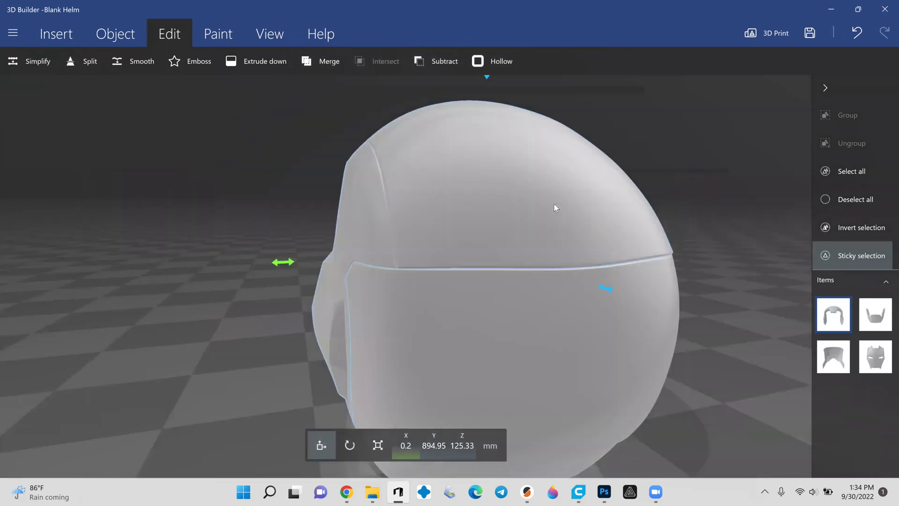
pyautogui.moveTo(555, 206); pyautogui.dragTo(718, 199, button='right')
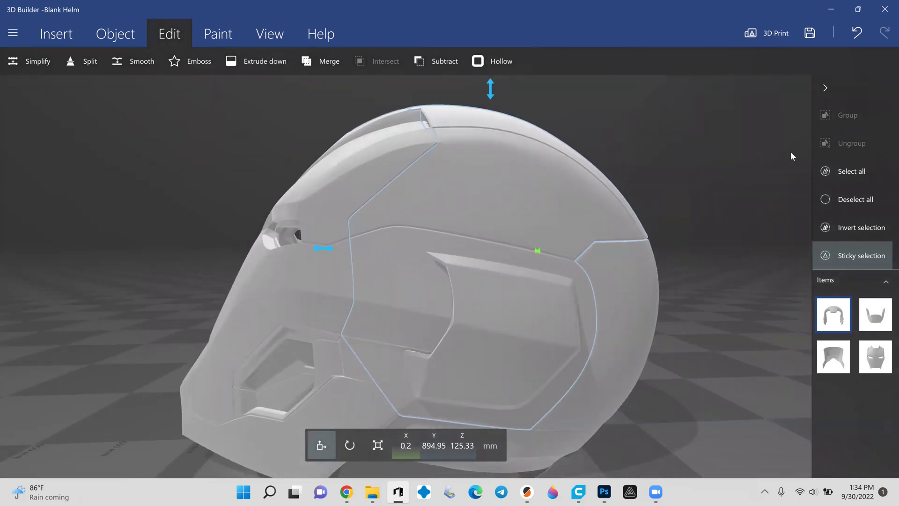
pyautogui.click(199, 62)
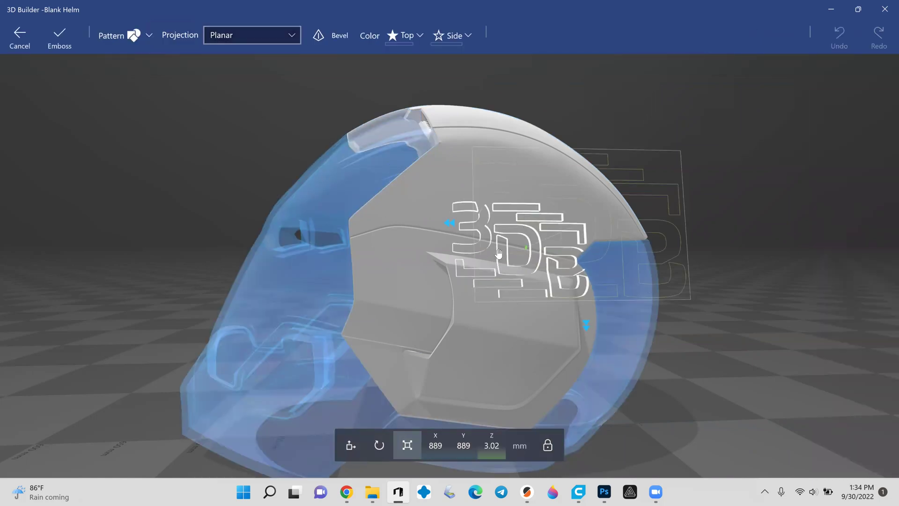
# - Load LOGO1 black.png as the new emboss pattern
pyautogui.click(435, 450)
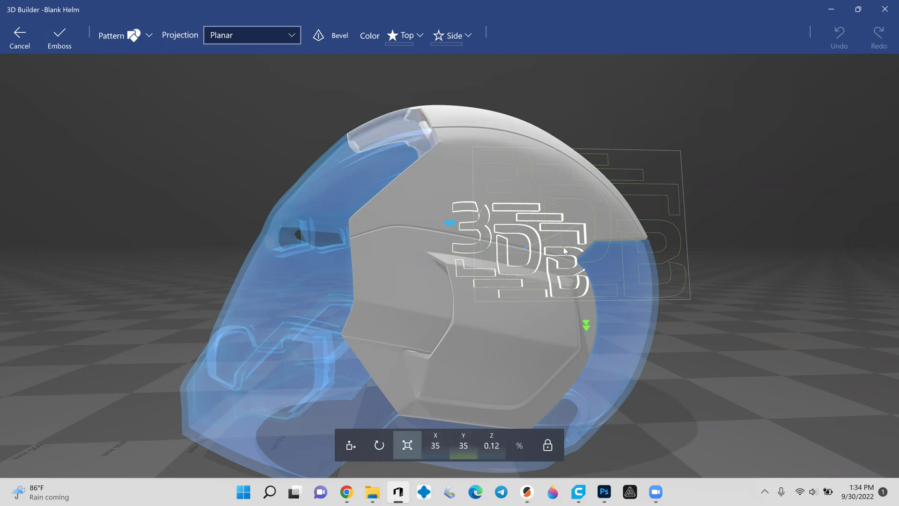
pyautogui.click(133, 35)
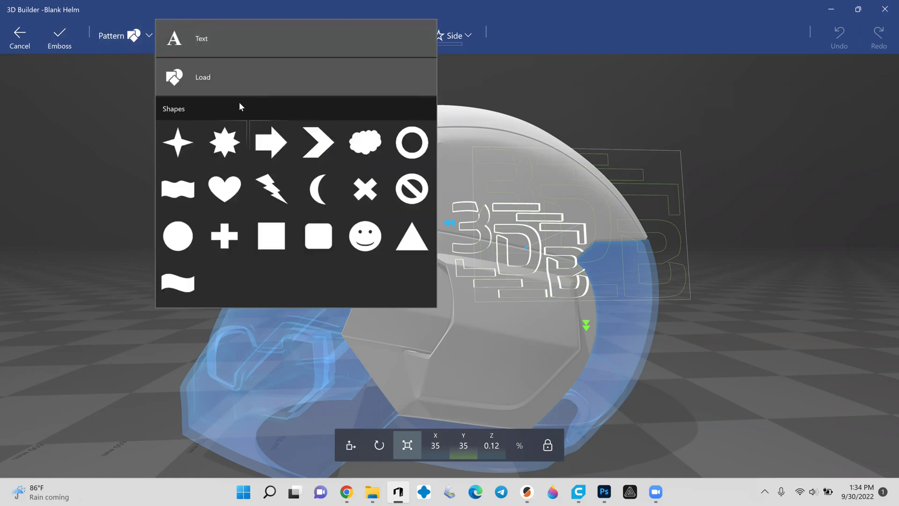
pyautogui.click(226, 77)
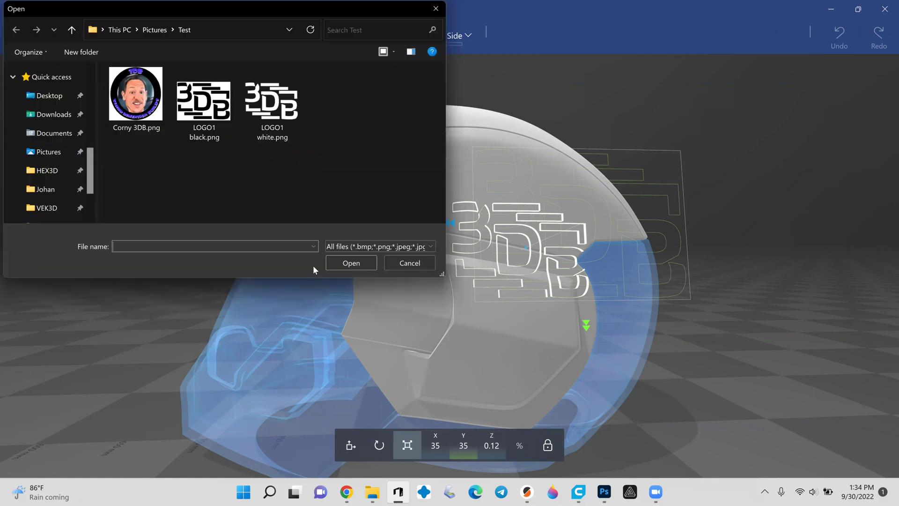
pyautogui.doubleClick(216, 117)
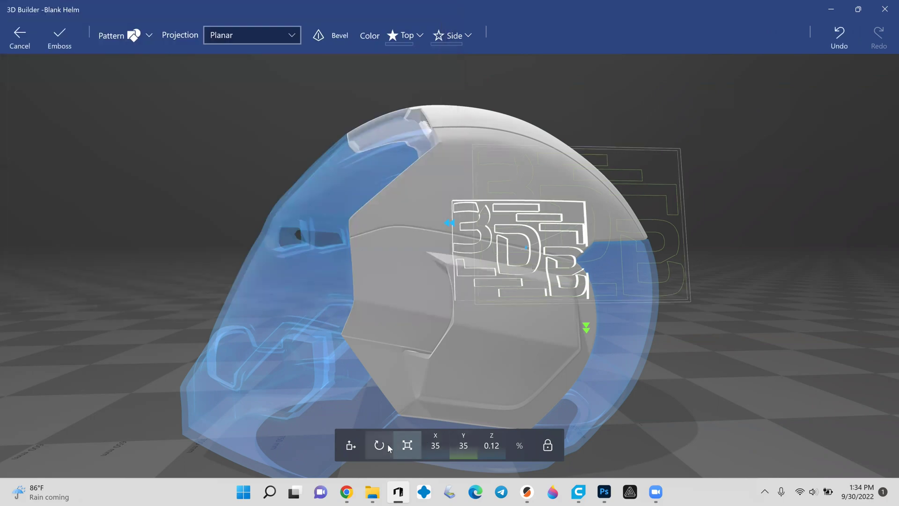
# - Rotate the second logo to -12 degrees and move it higher on the helmet
pyautogui.click(387, 446)
pyautogui.click(510, 444)
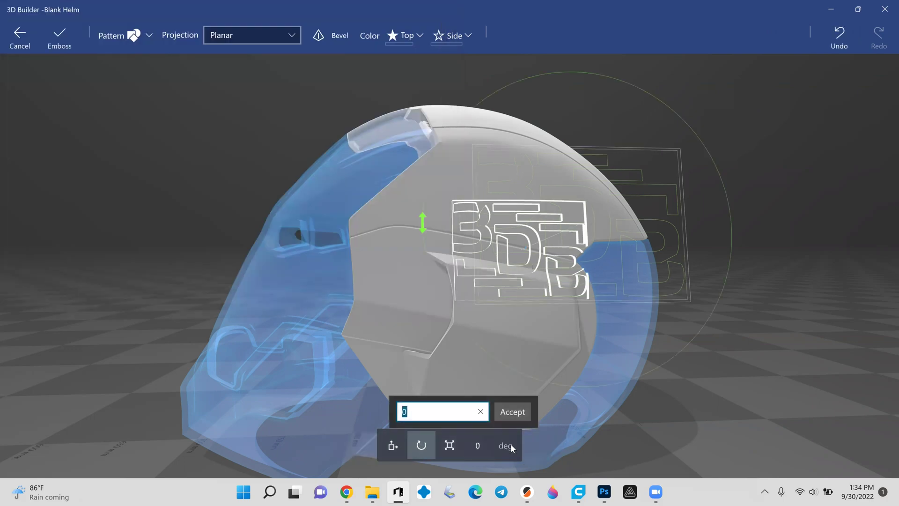
pyautogui.write('-12')
pyautogui.press('Return')
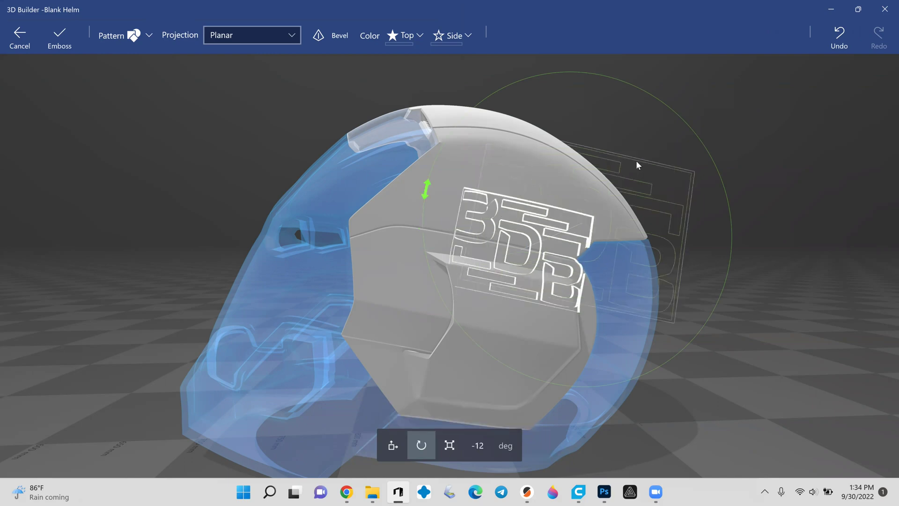
pyautogui.moveTo(522, 200)
pyautogui.mouseDown()
pyautogui.moveTo(519, 174)
pyautogui.moveTo(521, 182)
pyautogui.mouseUp()
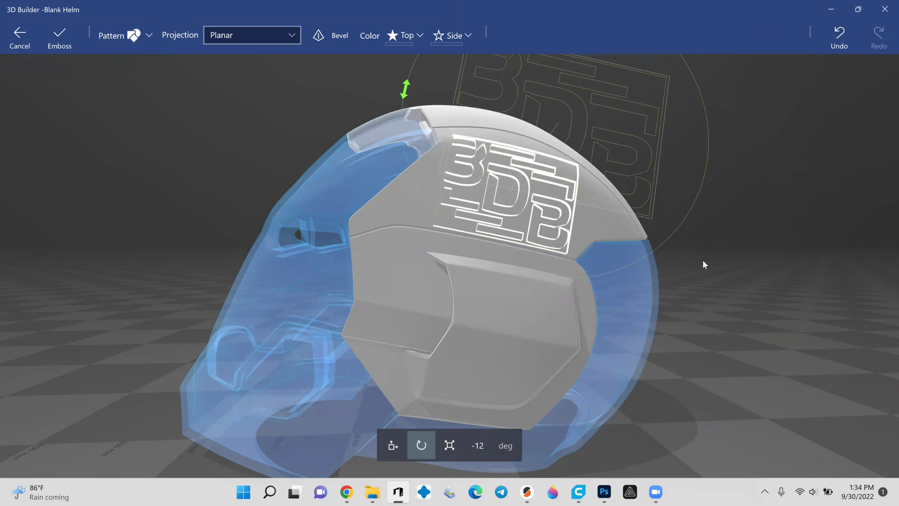
# - Set the emboss depth to 1.5 mm and apply the raised logo
pyautogui.click(450, 445)
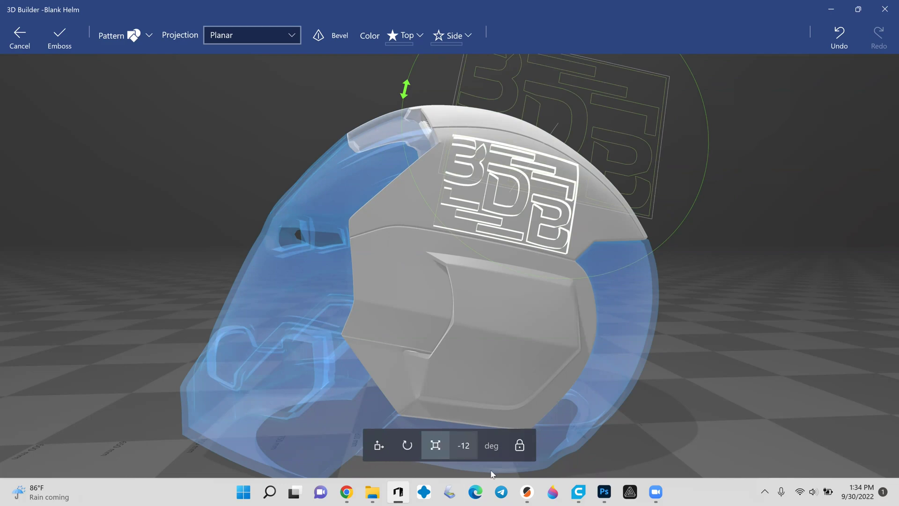
pyautogui.click(492, 448)
pyautogui.write('1.')
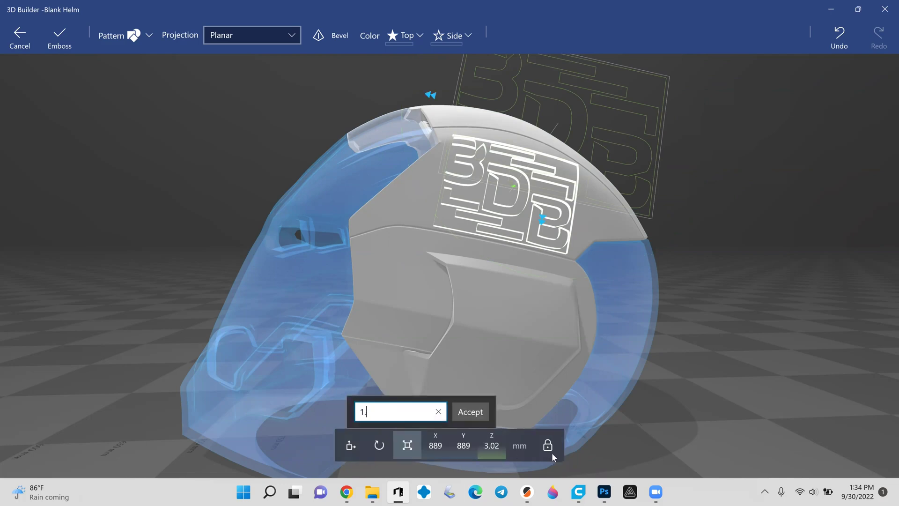
pyautogui.write('5')
pyautogui.press('Return')
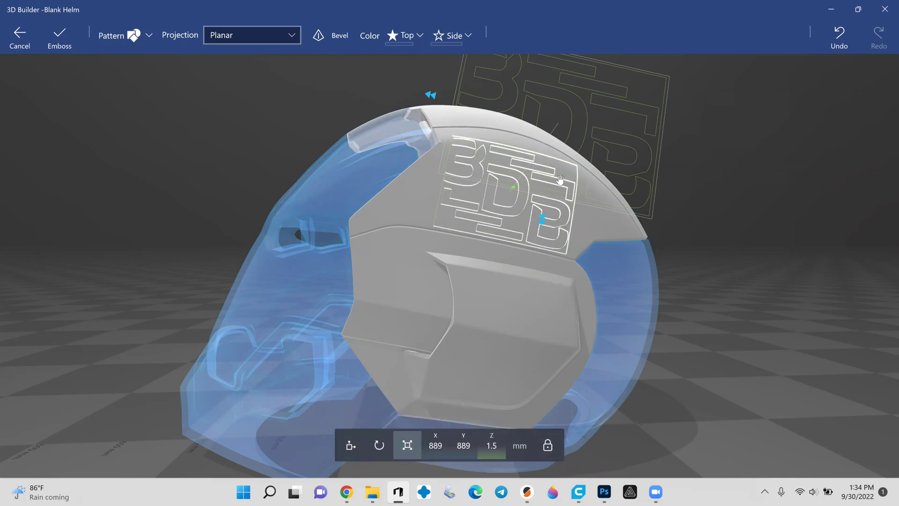
pyautogui.click(60, 42)
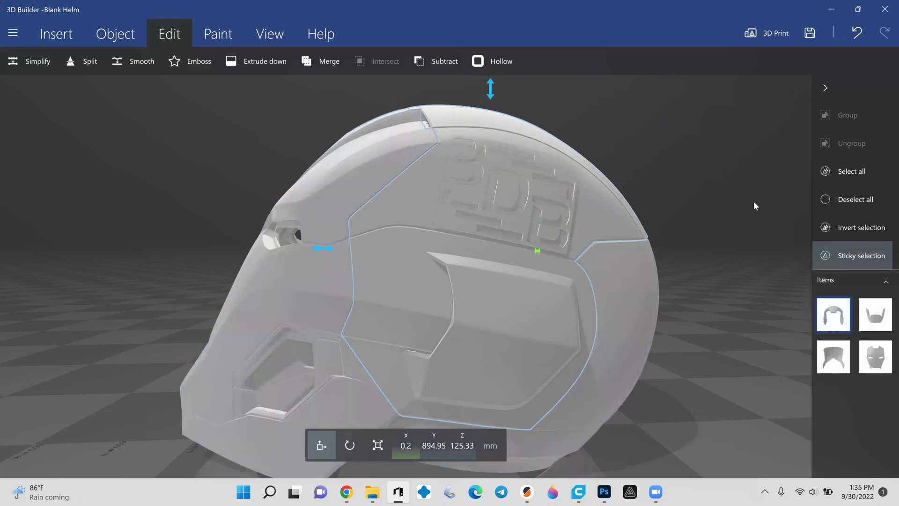
# - Orbit and zoom around the helmet to check the raised 3DB logo, then undo the emboss
pyautogui.moveTo(711, 206); pyautogui.dragTo(683, 214)
pyautogui.scroll(5, 684, 212)
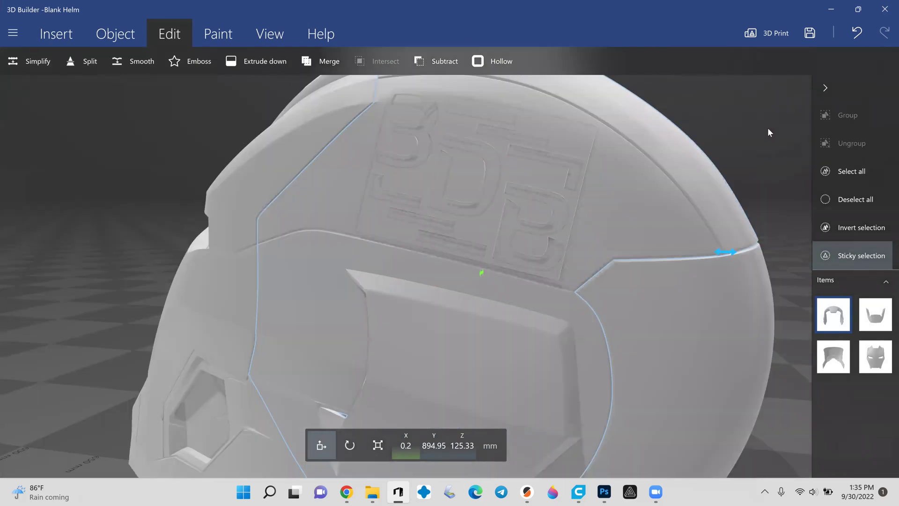
pyautogui.moveTo(702, 139); pyautogui.dragTo(291, 206)
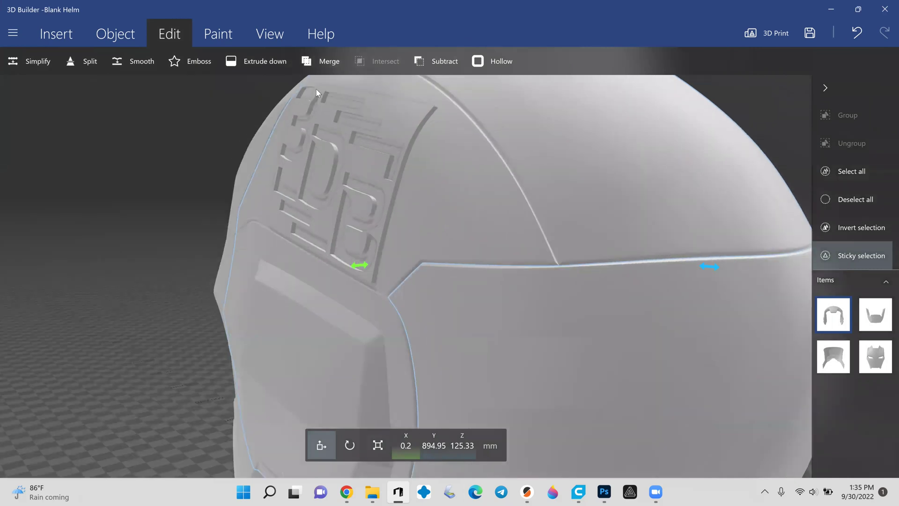
pyautogui.moveTo(77, 184); pyautogui.dragTo(400, 269)
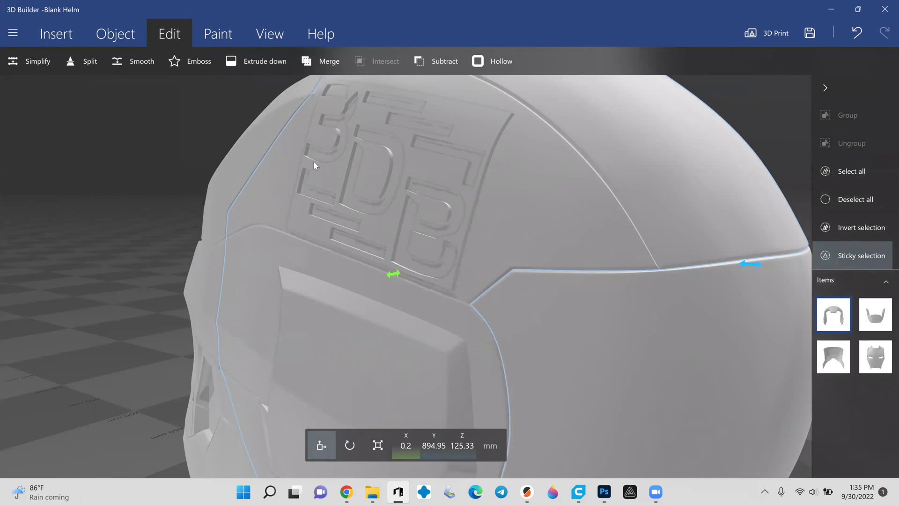
pyautogui.hotkey('ctrl', 'z')
pyautogui.moveTo(150, 141); pyautogui.dragTo(201, 63)
# - Start an emboss, rotate the logo pattern -12 degrees and move it up near the helmet top
pyautogui.click(199, 62)
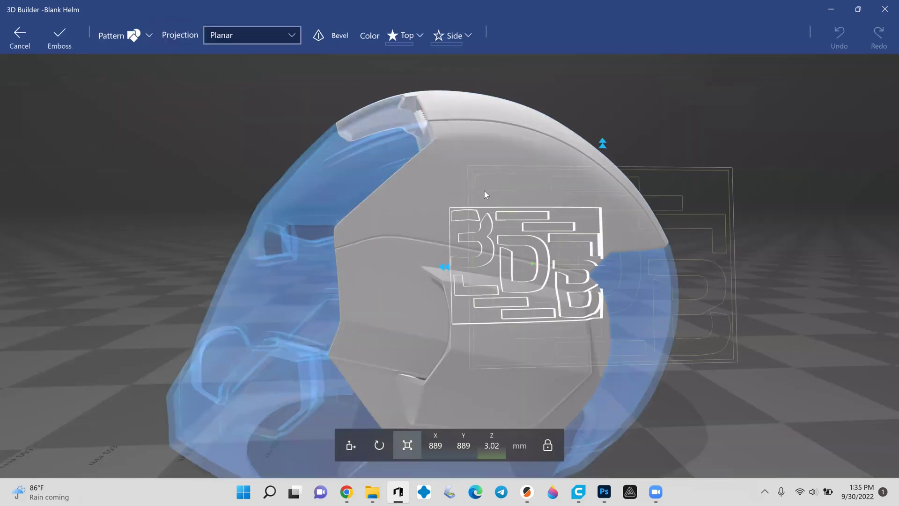
pyautogui.click(379, 445)
pyautogui.write('-')
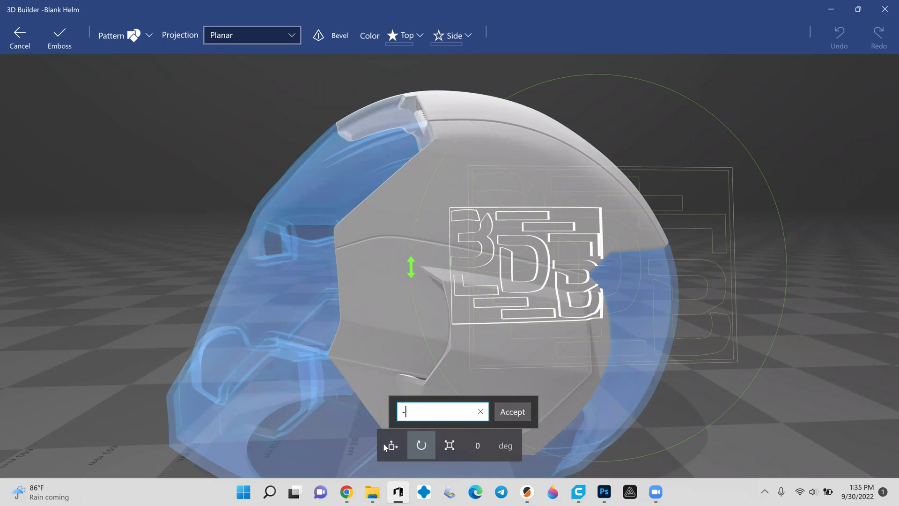
pyautogui.write('12')
pyautogui.press('Return')
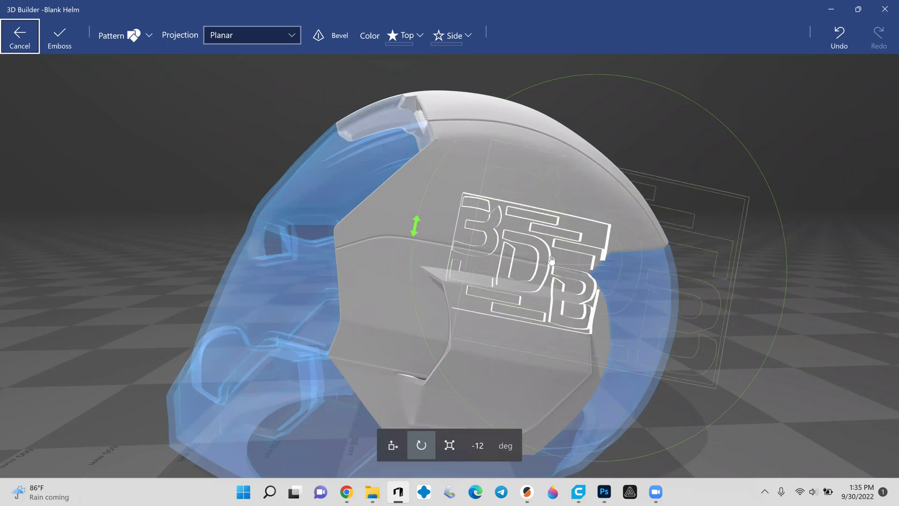
pyautogui.moveTo(539, 233); pyautogui.dragTo(548, 200)
# - Set the logo depth to -1.2 mm and apply the emboss
pyautogui.click(449, 445)
pyautogui.click(491, 445)
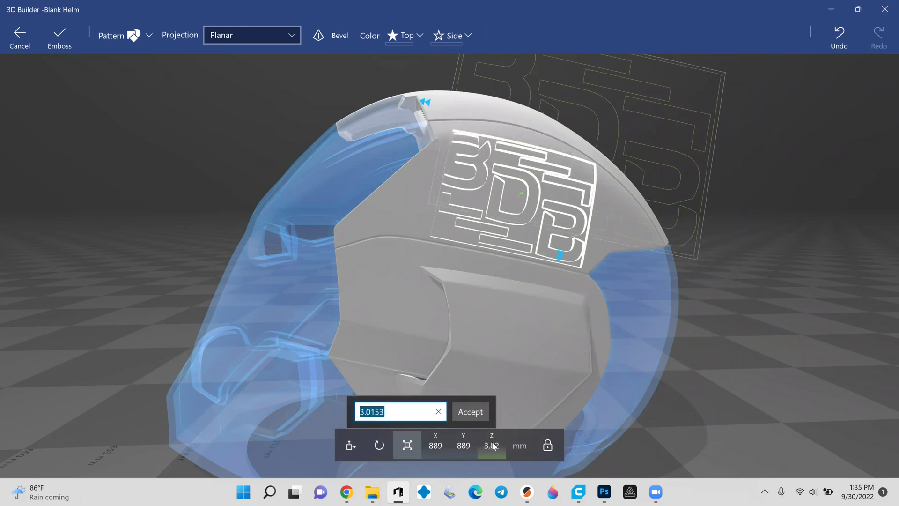
pyautogui.write('-1.2')
pyautogui.press('Return')
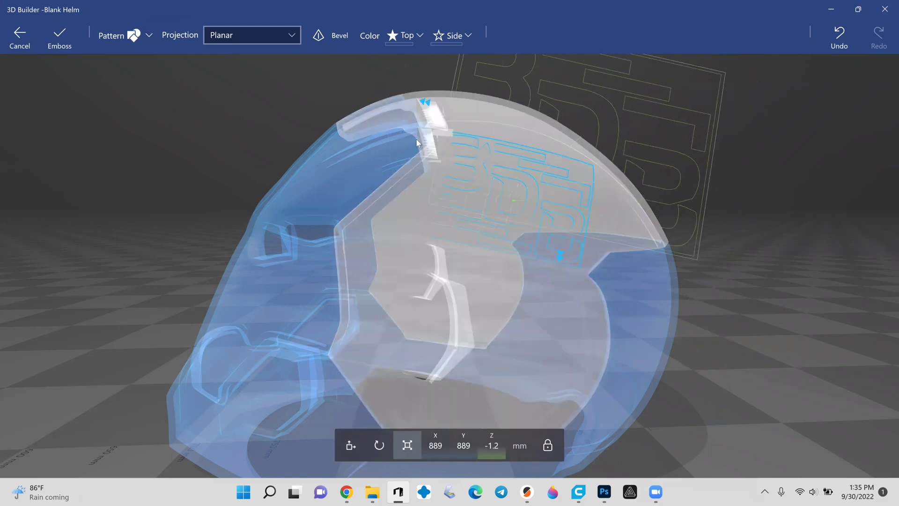
pyautogui.click(59, 37)
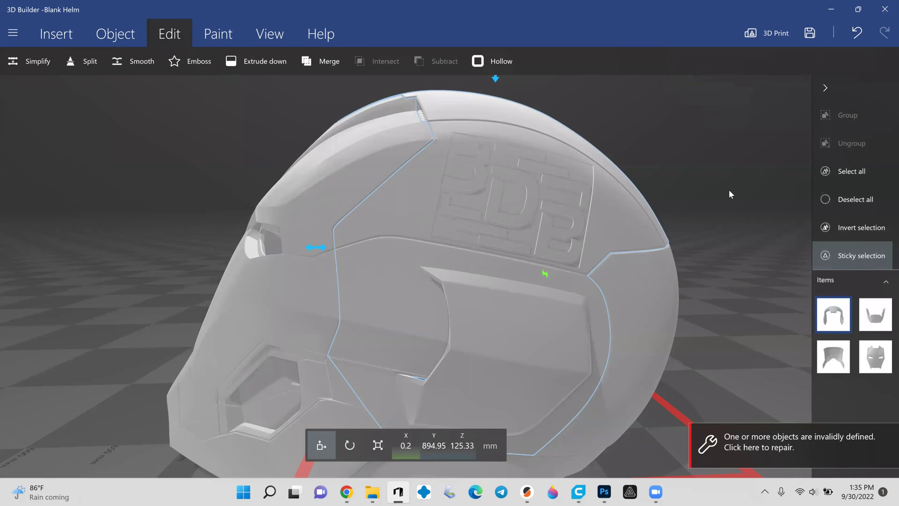
# - Zoom in and orbit to view the recessed -1.2 mm logo from the side, then undo it
pyautogui.scroll(5, 726, 192)
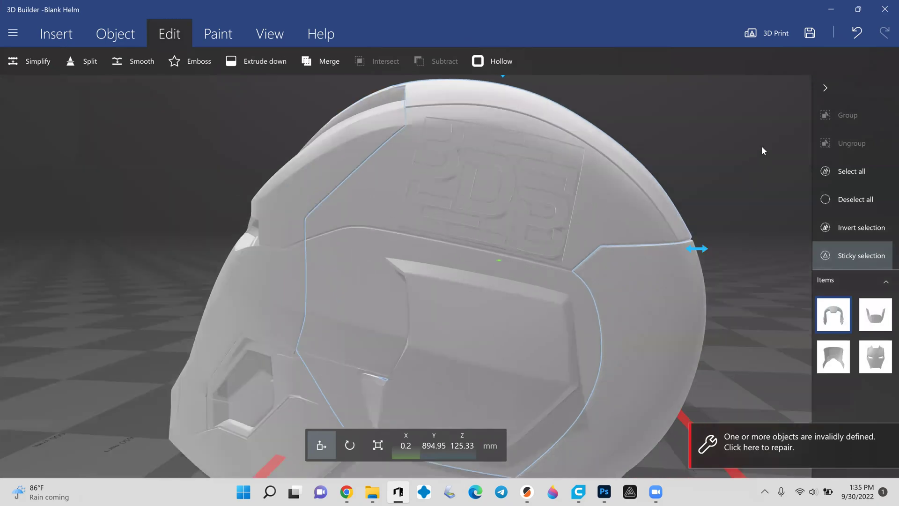
pyautogui.moveTo(739, 135); pyautogui.dragTo(654, 148)
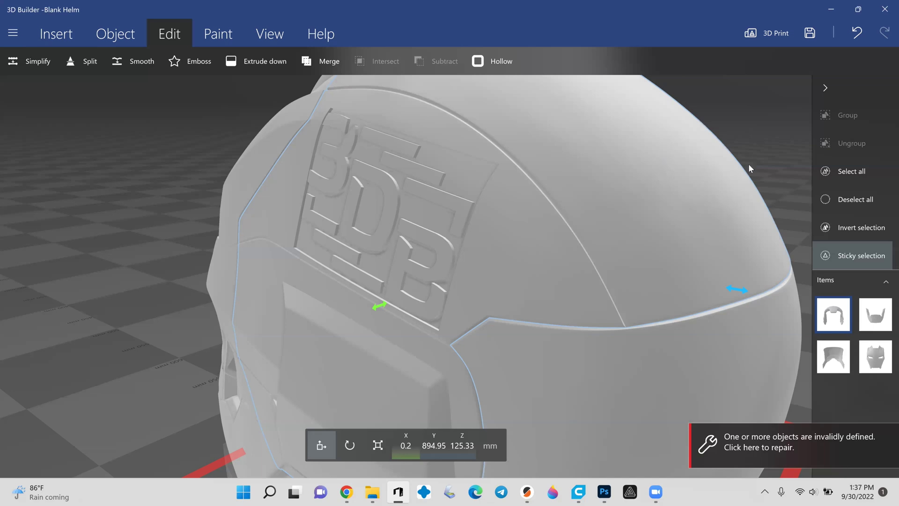
pyautogui.hotkey('ctrl', 'z')
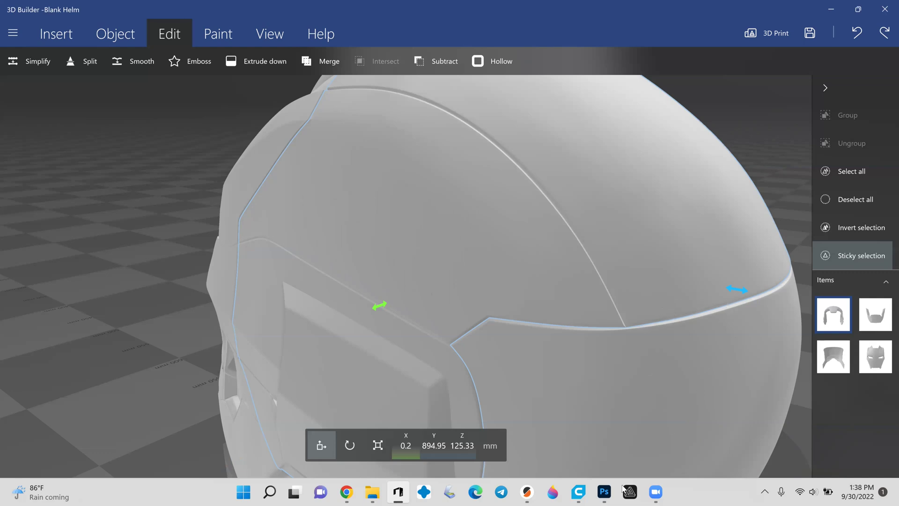
# - In Photoshop, invert LOGO1 black.png to white shapes on black, then return to 3D Builder
pyautogui.click(609, 493)
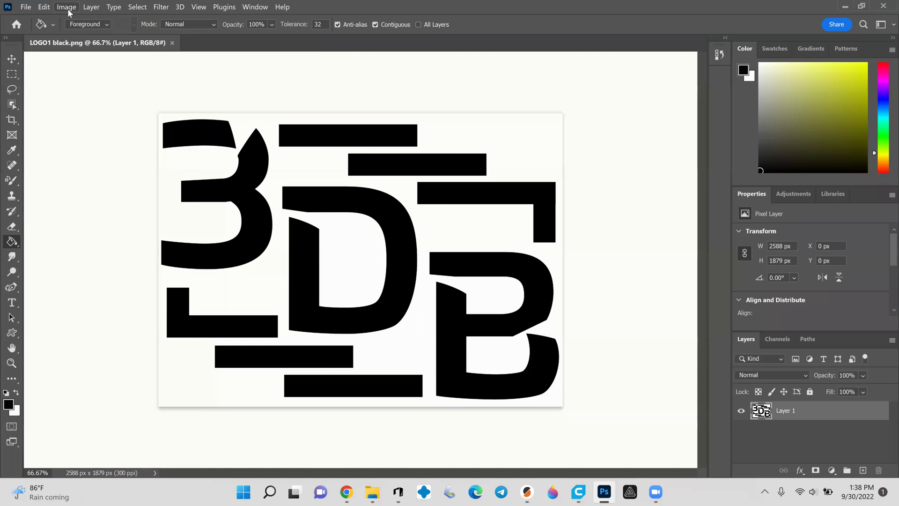
pyautogui.click(68, 8)
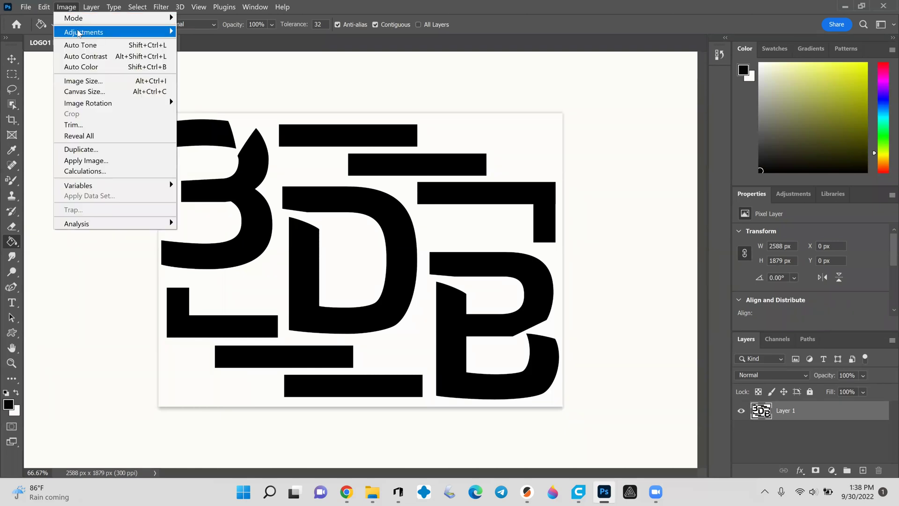
pyautogui.moveTo(78, 33)
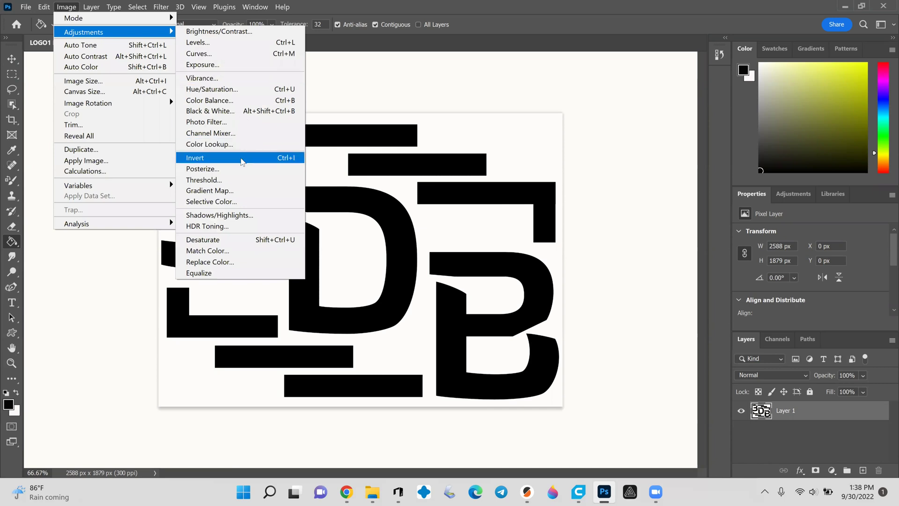
pyautogui.click(241, 157)
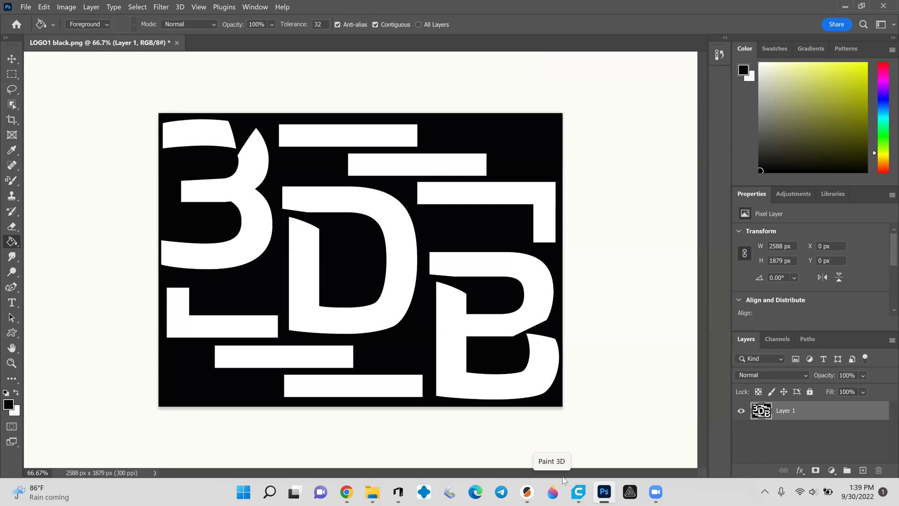
pyautogui.click(861, 6)
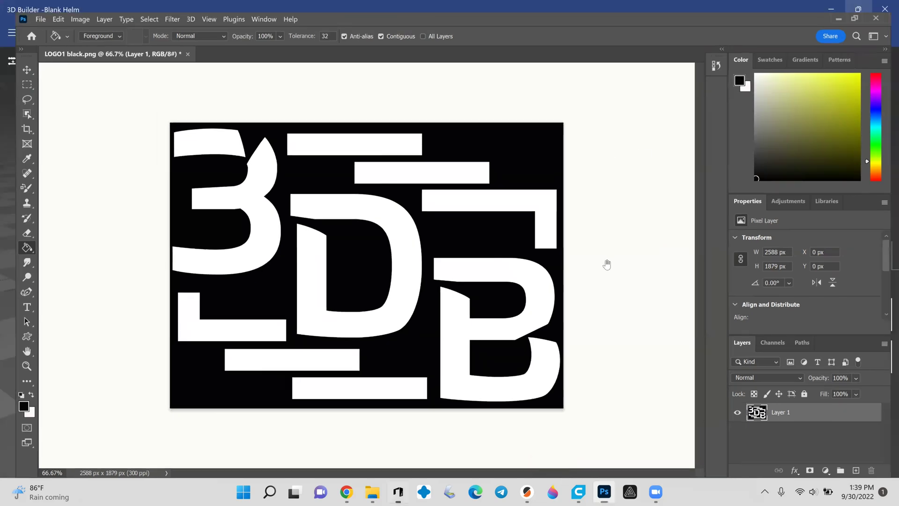
pyautogui.hotkey('alt', 'Tab')
# - Start an emboss on the helmet's left side using LOGO1 white.png as the pattern
pyautogui.moveTo(161, 205); pyautogui.dragTo(502, 223)
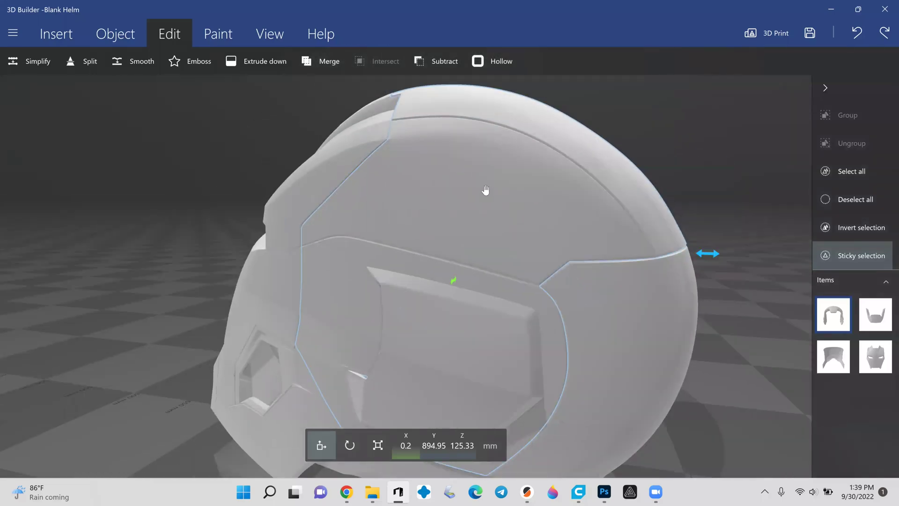
pyautogui.click(192, 62)
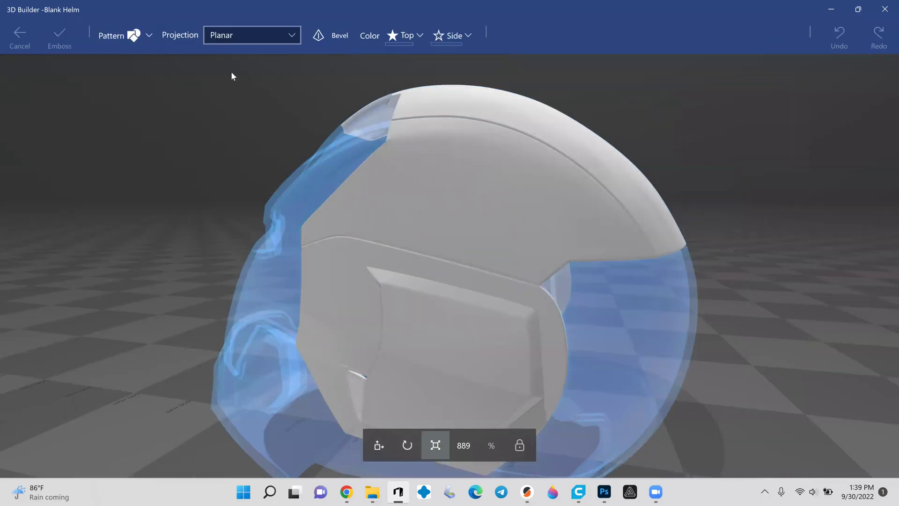
pyautogui.click(155, 39)
pyautogui.click(531, 154)
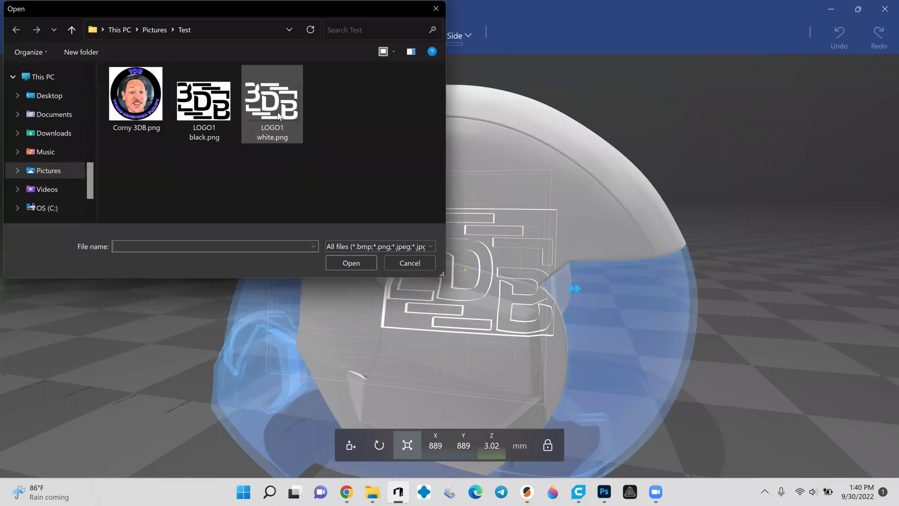
pyautogui.doubleClick(280, 114)
# - Rotate the logo -12 degrees, set 1.5 mm depth, move it onto the dome and emboss
pyautogui.click(380, 445)
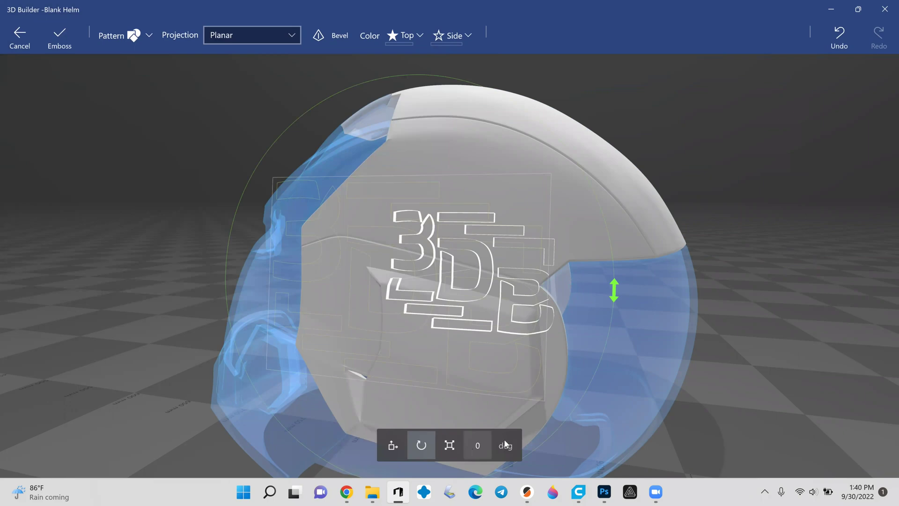
pyautogui.click(478, 446)
pyautogui.write('-12')
pyautogui.press('Return')
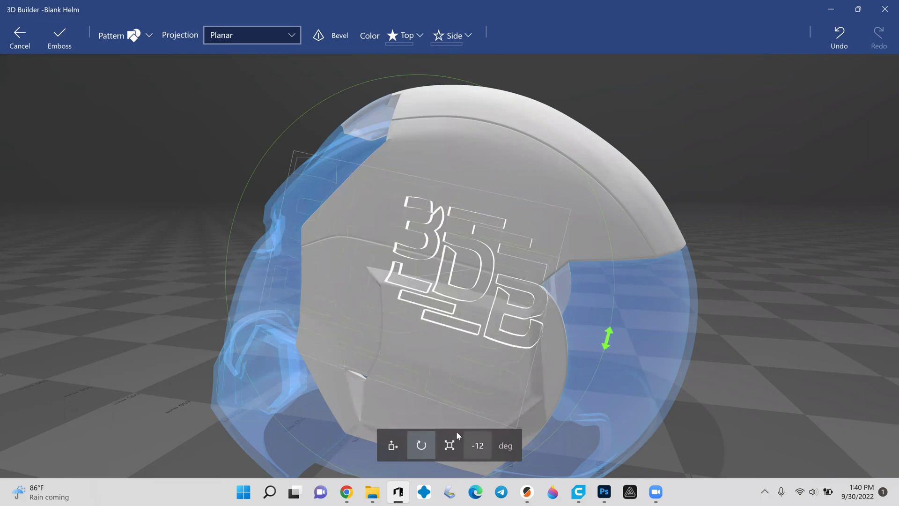
pyautogui.click(449, 445)
pyautogui.click(491, 445)
pyautogui.write('1.5')
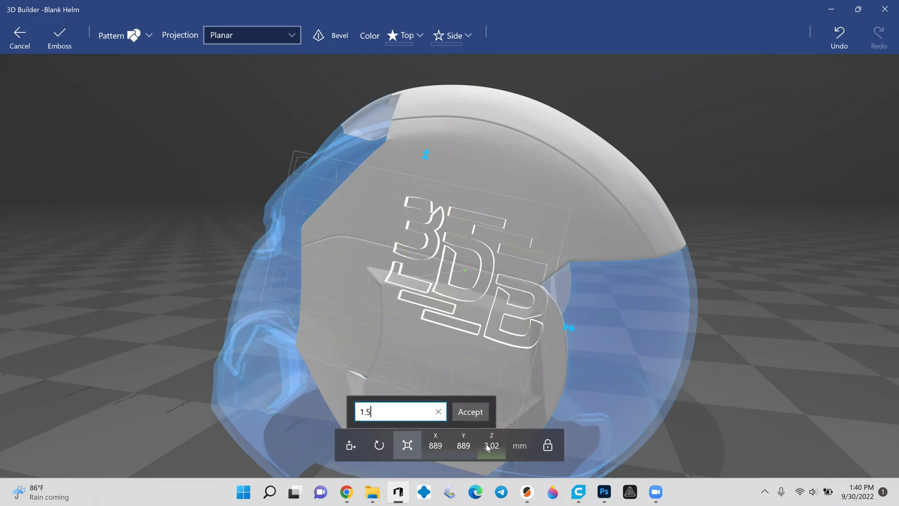
pyautogui.press('Return')
pyautogui.moveTo(474, 259); pyautogui.dragTo(483, 171)
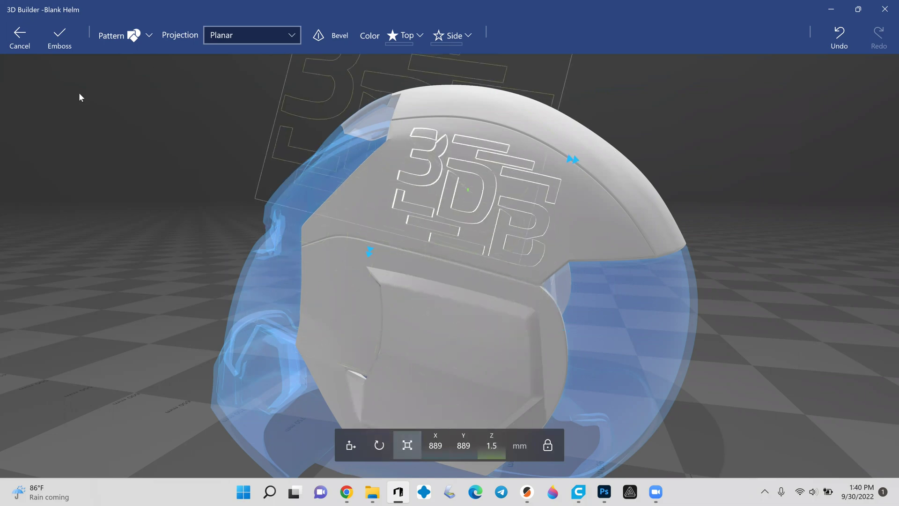
pyautogui.click(55, 47)
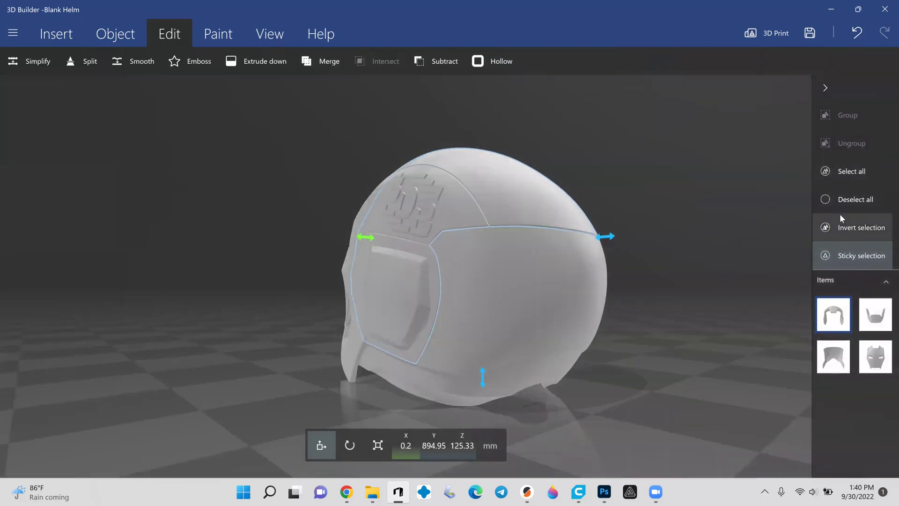
# - Clear the selection and orbit around the helmet to inspect the raised logo and visor
pyautogui.click(847, 201)
pyautogui.scroll(4, 312, 241)
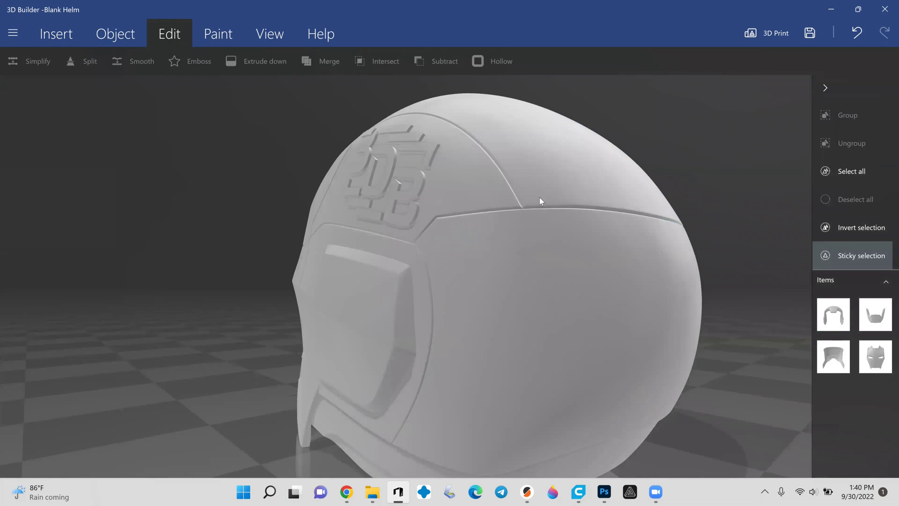
pyautogui.moveTo(541, 200); pyautogui.dragTo(307, 188, button='right')
pyautogui.moveTo(499, 150); pyautogui.dragTo(530, 178, button='right')
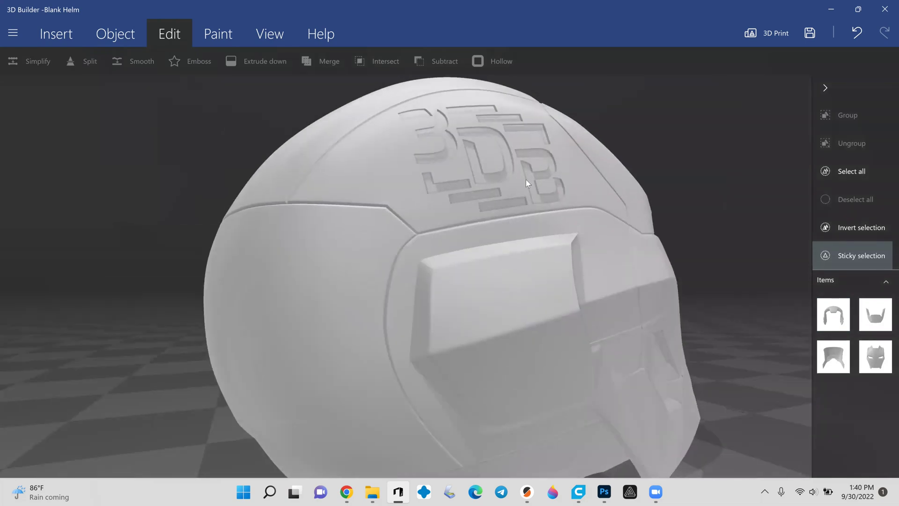
pyautogui.moveTo(707, 223); pyautogui.dragTo(714, 213, button='right')
pyautogui.scroll(-4, 758, 217)
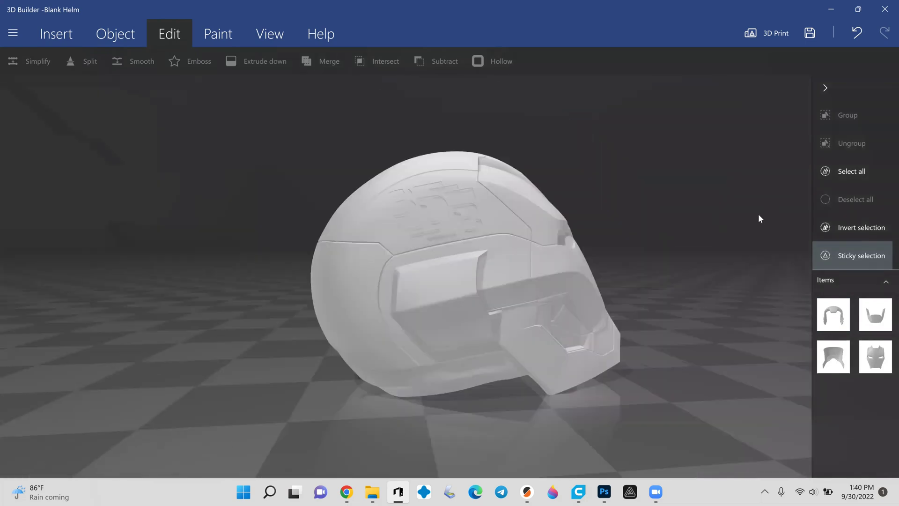
# - Select all the helmet parts and switch to the Paint tools
pyautogui.click(872, 169)
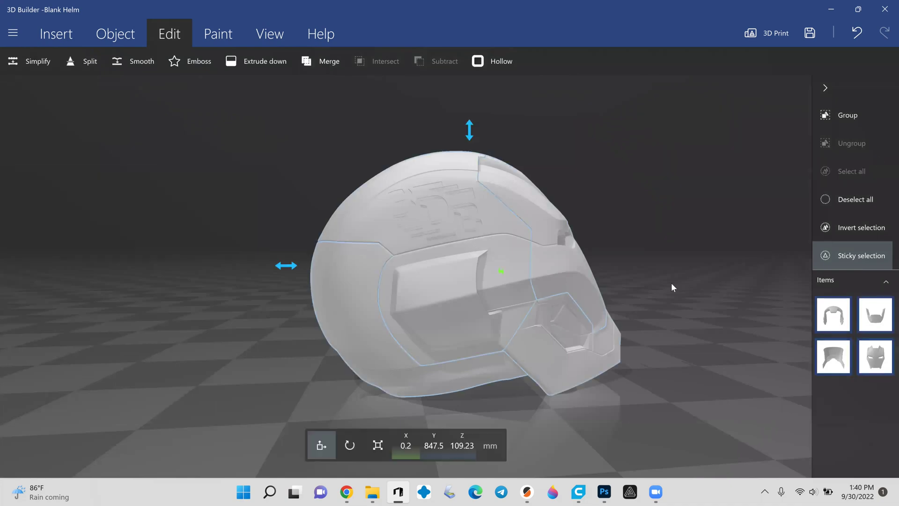
pyautogui.moveTo(676, 262); pyautogui.dragTo(667, 277, button='right')
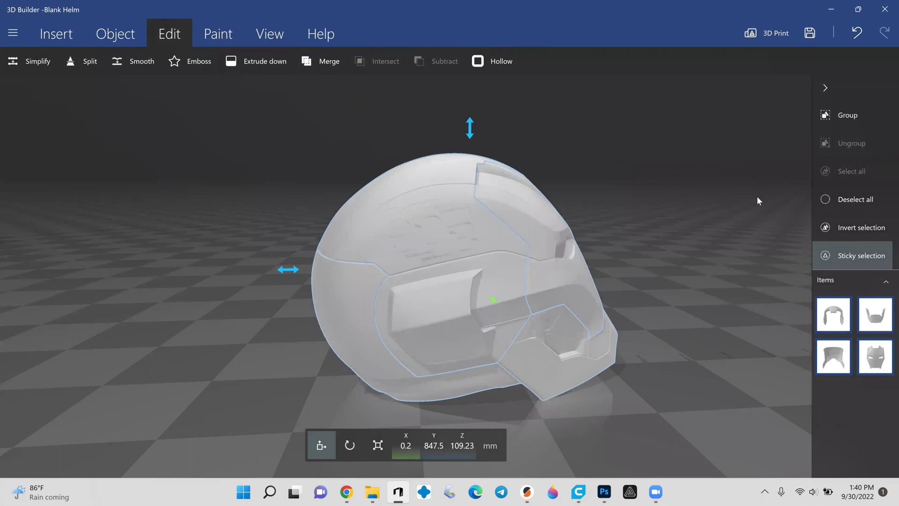
pyautogui.click(870, 199)
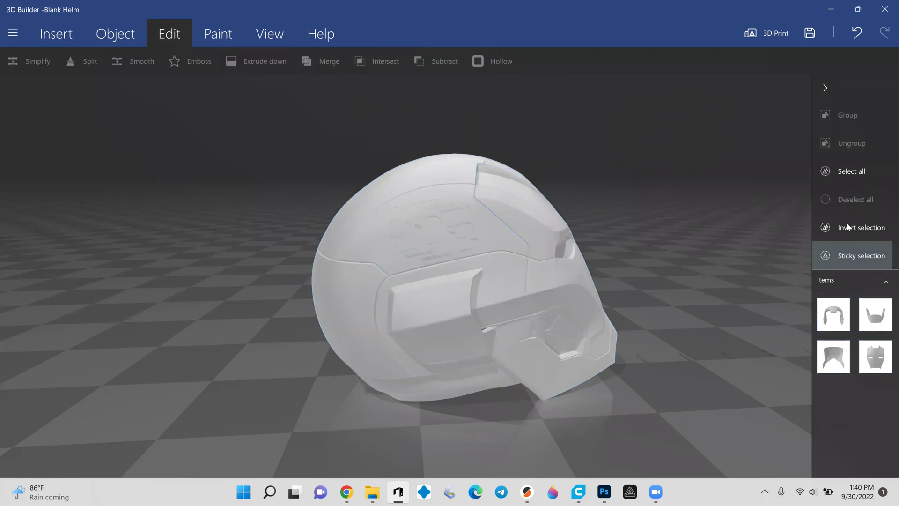
pyautogui.click(853, 172)
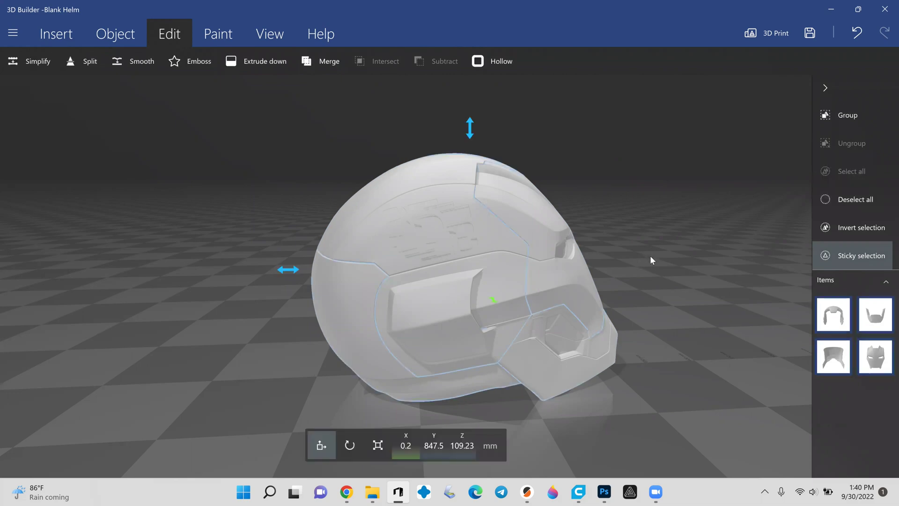
pyautogui.click(847, 200)
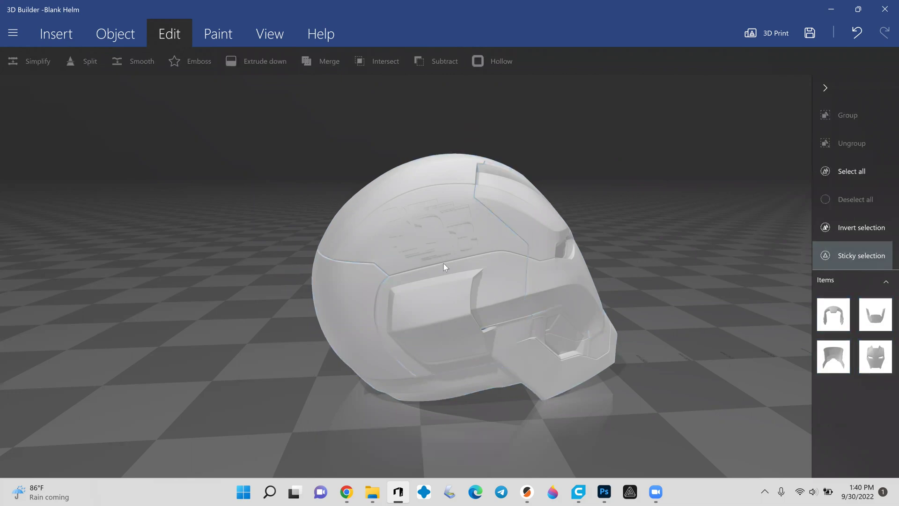
pyautogui.click(471, 328)
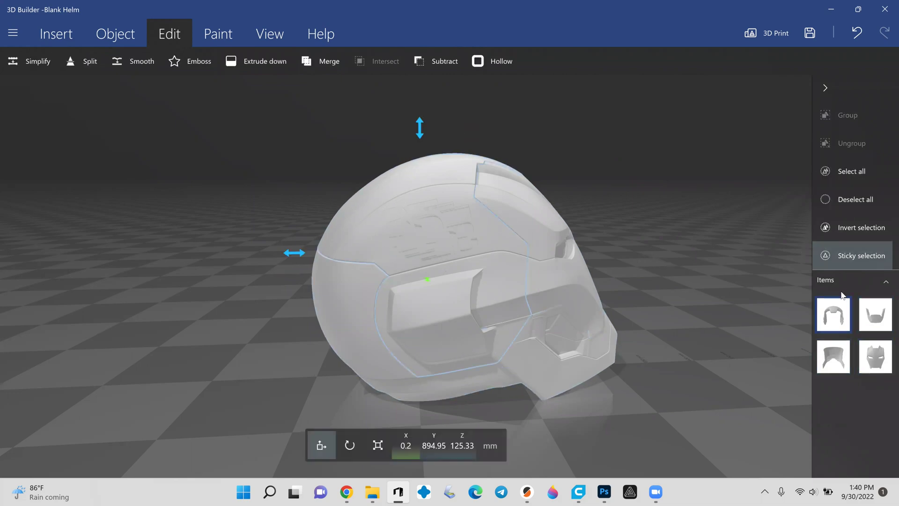
pyautogui.click(857, 176)
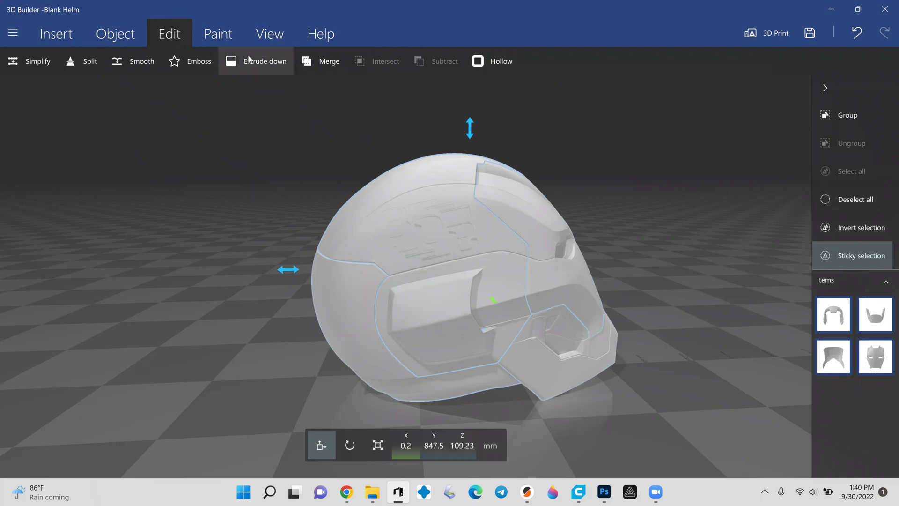
pyautogui.click(217, 33)
# - Paint the top dome, lower shell and jaw piece blue, leaving the faceplate white
pyautogui.click(114, 70)
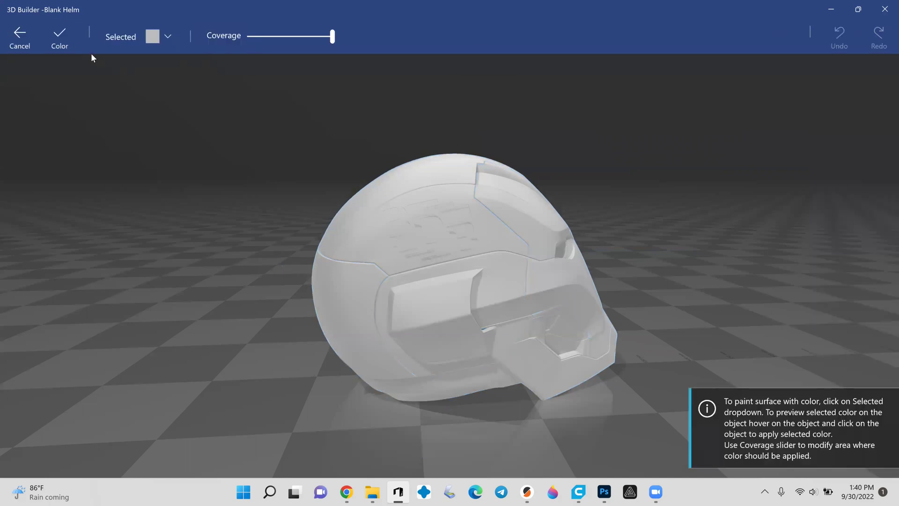
pyautogui.click(153, 42)
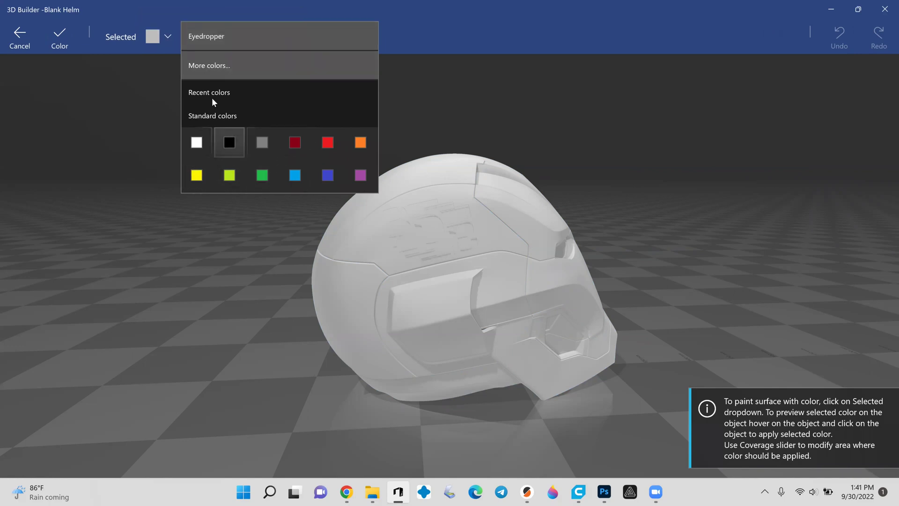
pyautogui.click(328, 175)
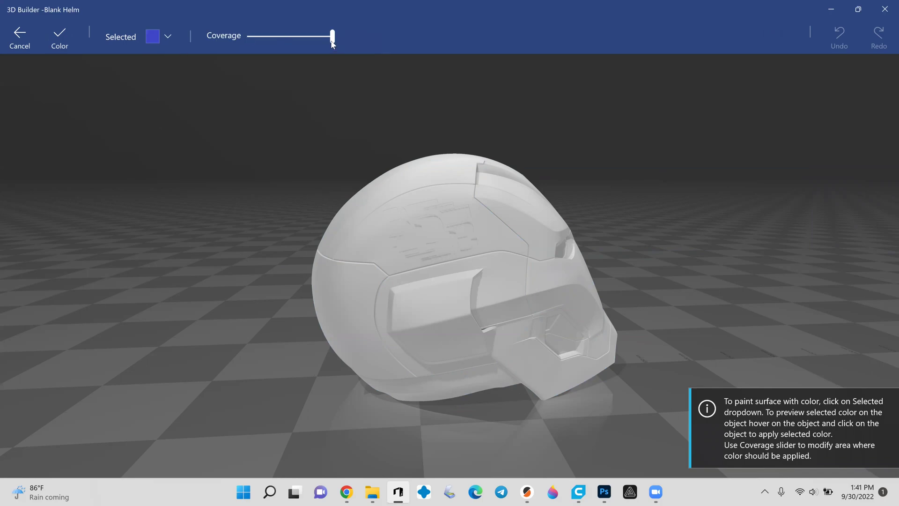
pyautogui.moveTo(333, 42)
pyautogui.mouseDown()
pyautogui.moveTo(246, 41)
pyautogui.moveTo(346, 43)
pyautogui.moveTo(263, 38)
pyautogui.moveTo(338, 38)
pyautogui.mouseUp()
pyautogui.click(454, 186)
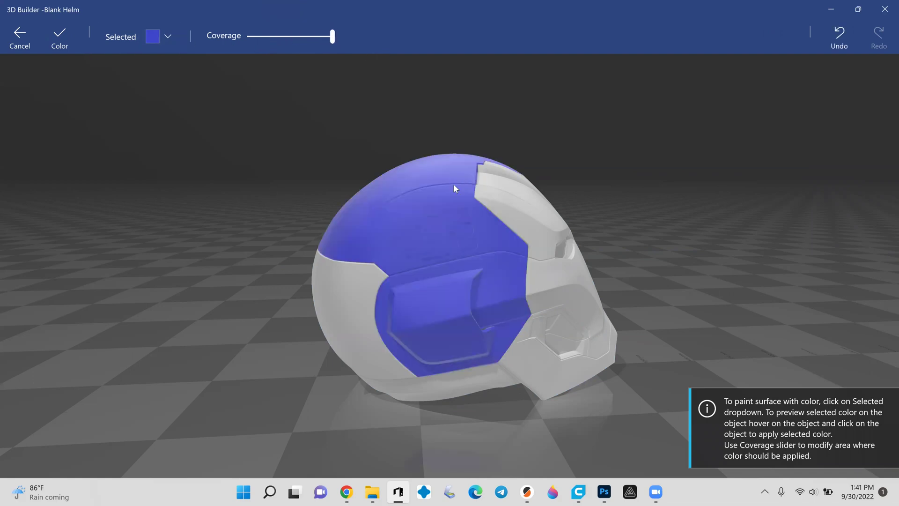
pyautogui.click(357, 293)
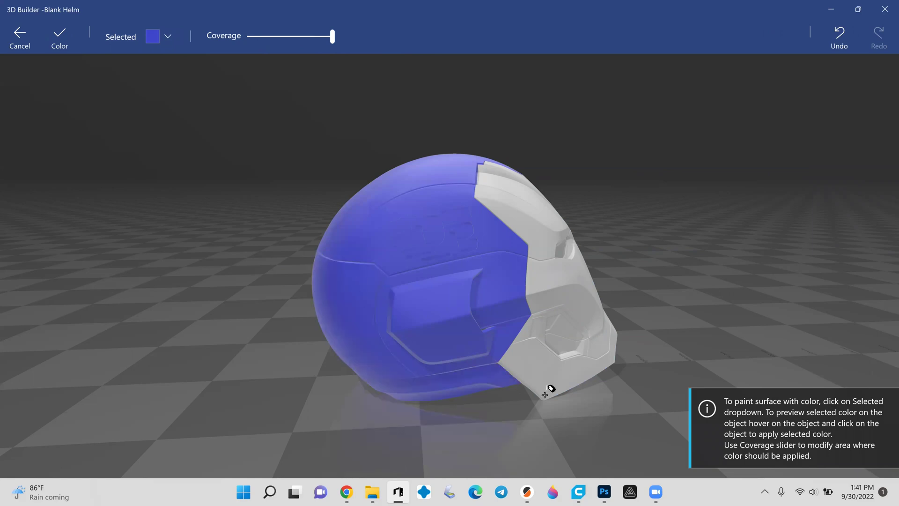
pyautogui.click(548, 380)
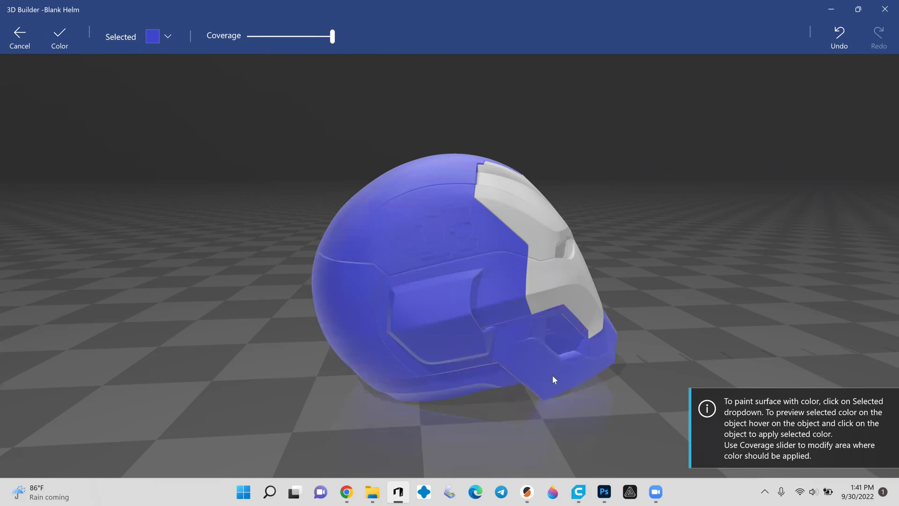
pyautogui.click(60, 40)
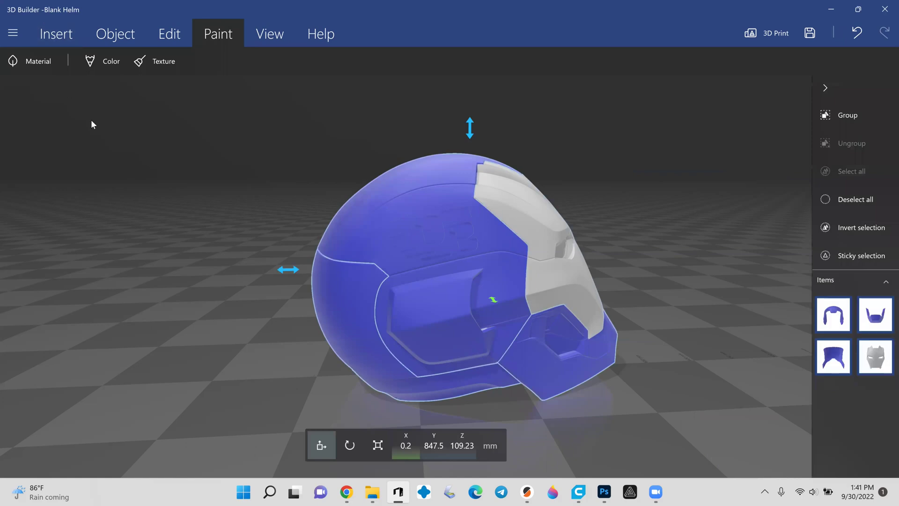
# - With low coverage and white paint, colour the 3, D, B and surrounding stripes of the first logo
pyautogui.moveTo(299, 150); pyautogui.dragTo(262, 136)
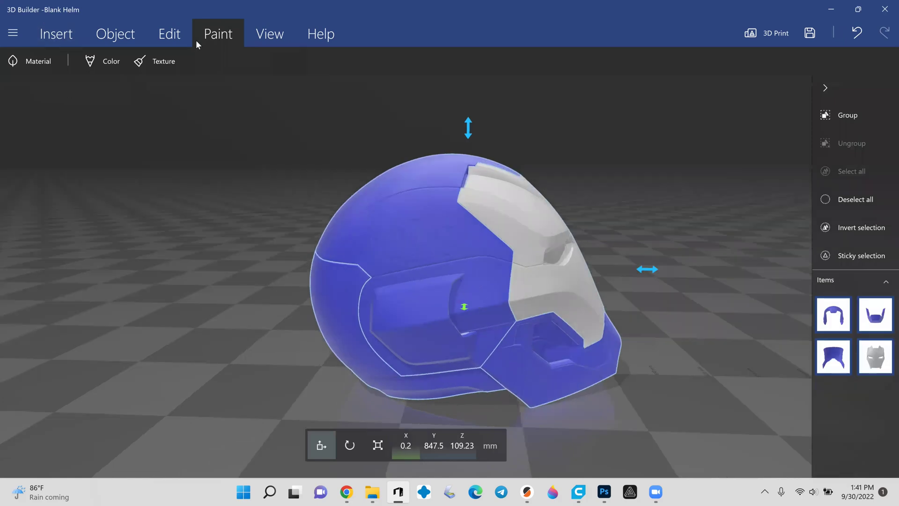
pyautogui.click(110, 66)
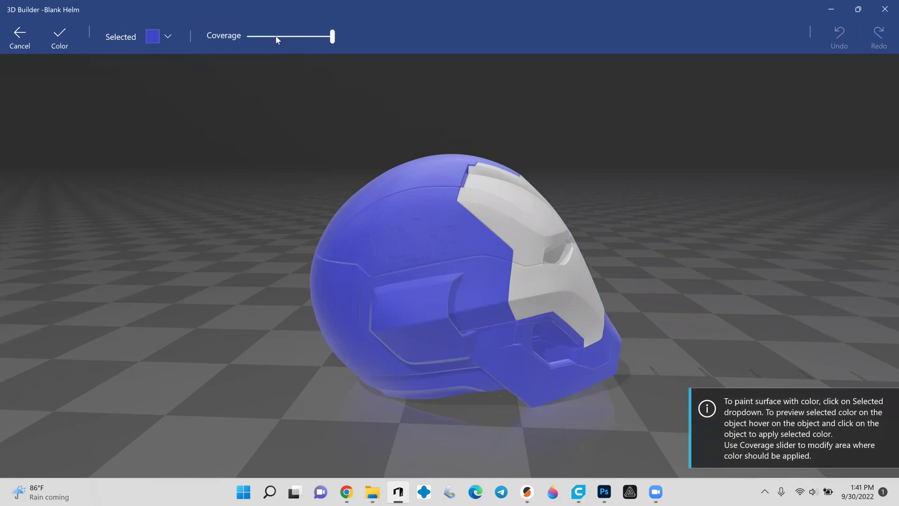
pyautogui.moveTo(277, 39); pyautogui.dragTo(266, 38)
pyautogui.click(158, 39)
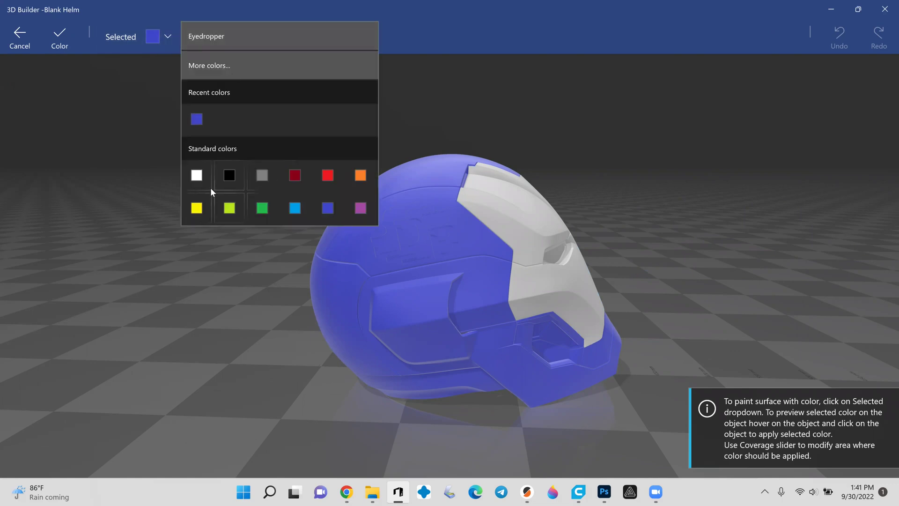
pyautogui.click(197, 177)
pyautogui.click(417, 224)
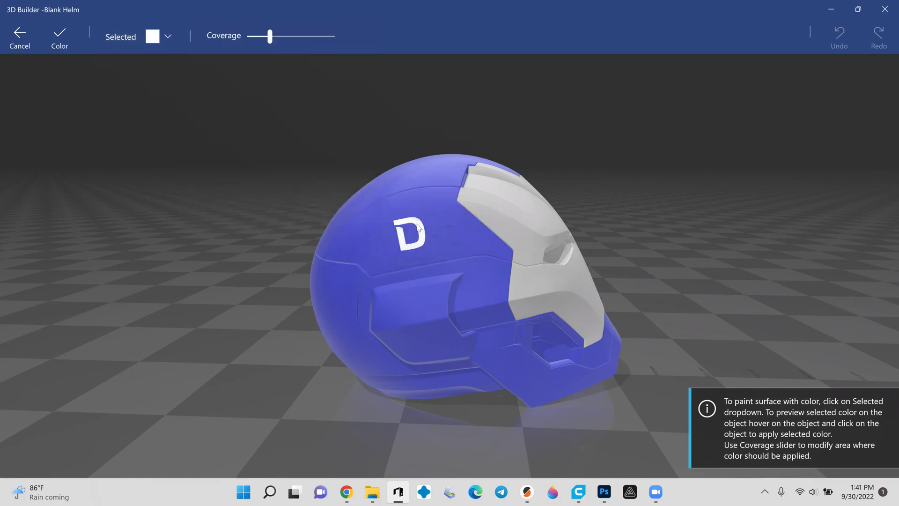
pyautogui.click(388, 215)
pyautogui.click(379, 212)
pyautogui.click(429, 207)
pyautogui.click(438, 209)
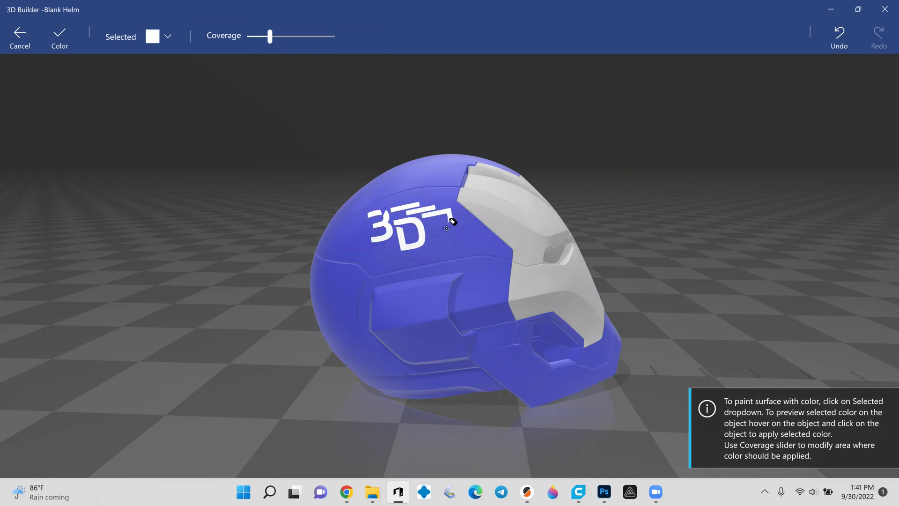
pyautogui.click(451, 225)
pyautogui.click(419, 260)
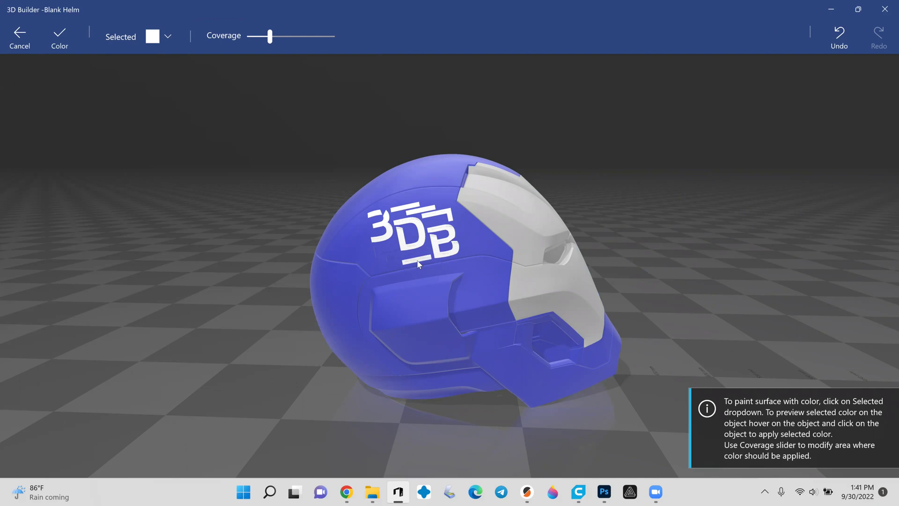
pyautogui.click(399, 253)
pyautogui.click(390, 252)
# - Paint the 3DB letters and stripes of the logo on the helmet's other side white
pyautogui.moveTo(611, 204); pyautogui.dragTo(157, 259)
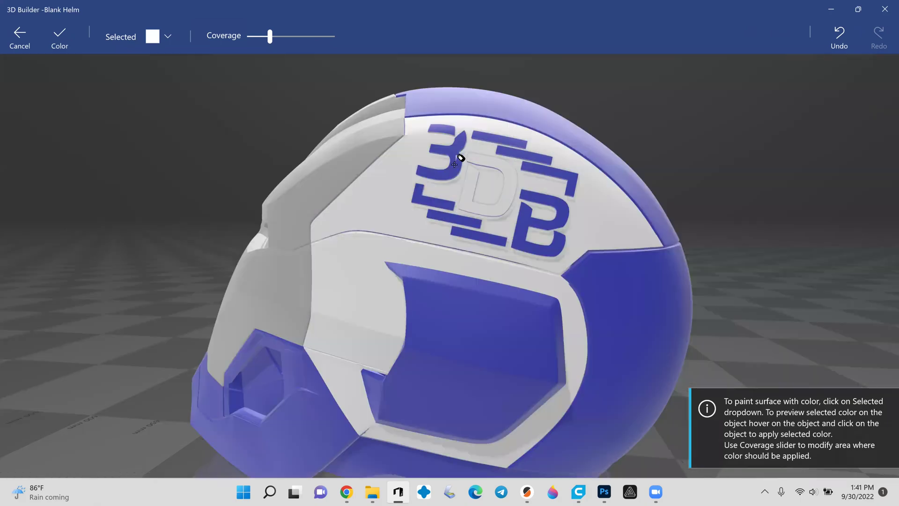
pyautogui.click(453, 124)
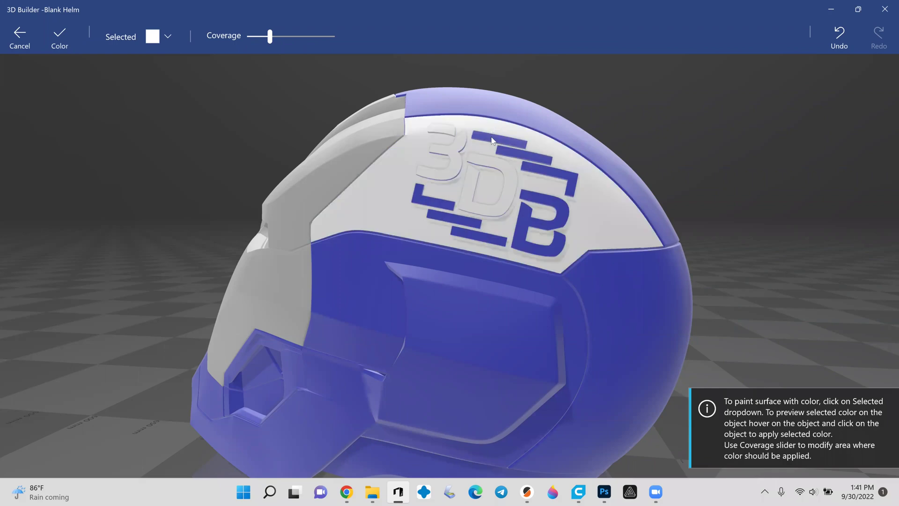
pyautogui.click(556, 195)
pyautogui.click(492, 236)
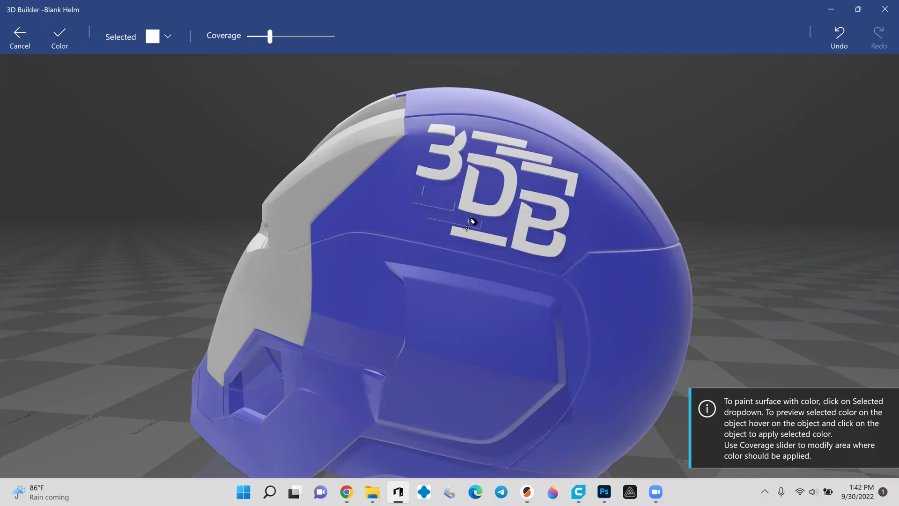
pyautogui.click(470, 218)
pyautogui.click(432, 205)
pyautogui.click(66, 35)
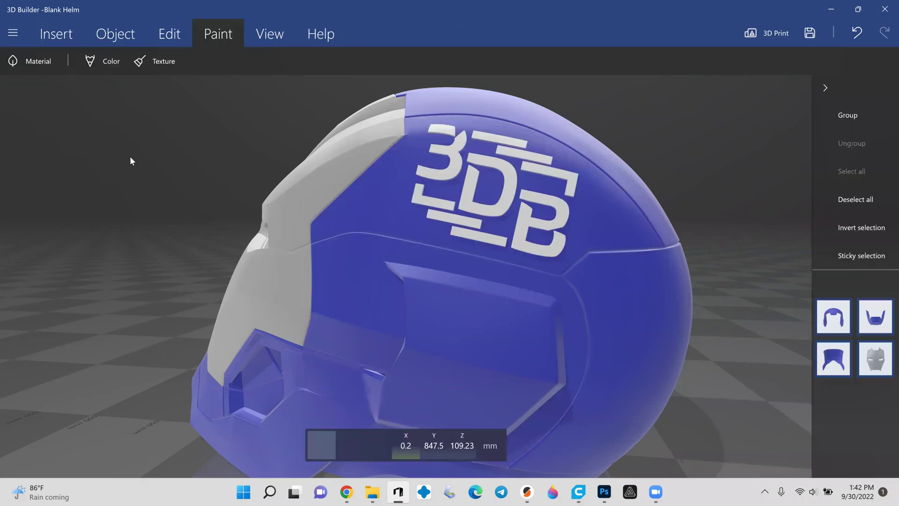
# - Orbit around to the front of the helmet and select the grey faceplate
pyautogui.moveTo(341, 224); pyautogui.dragTo(685, 231, button='right')
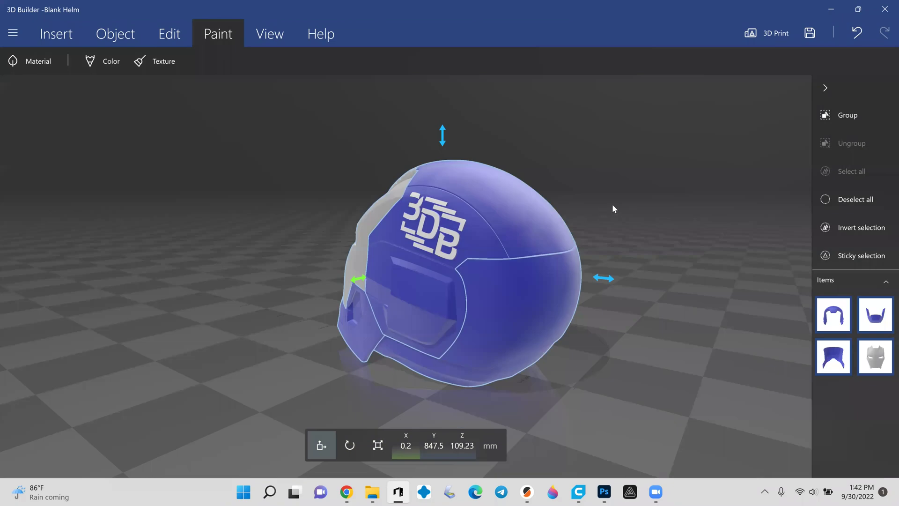
pyautogui.moveTo(613, 206); pyautogui.dragTo(462, 216, button='right')
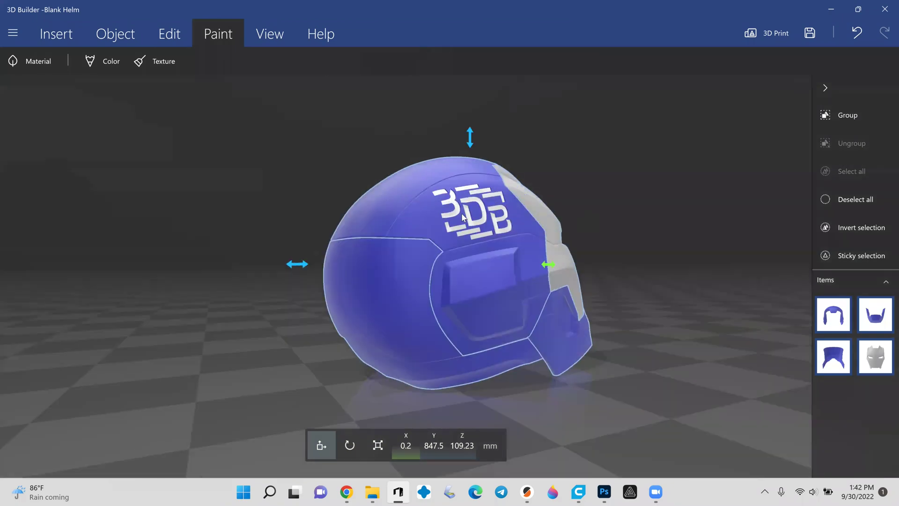
pyautogui.moveTo(358, 237); pyautogui.dragTo(871, 203, button='right')
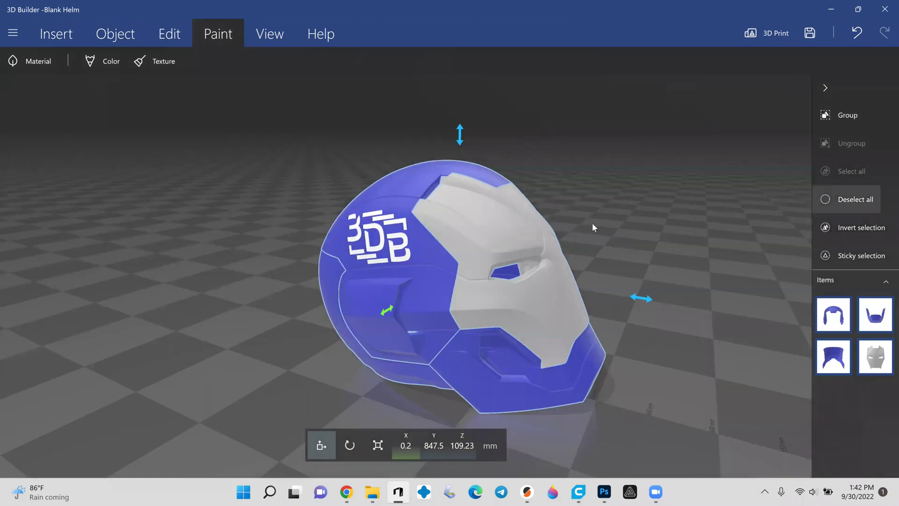
pyautogui.moveTo(592, 223)
pyautogui.mouseDown()
pyautogui.moveTo(519, 199)
pyautogui.moveTo(564, 167)
pyautogui.moveTo(607, 187)
pyautogui.moveTo(605, 227)
pyautogui.mouseUp()
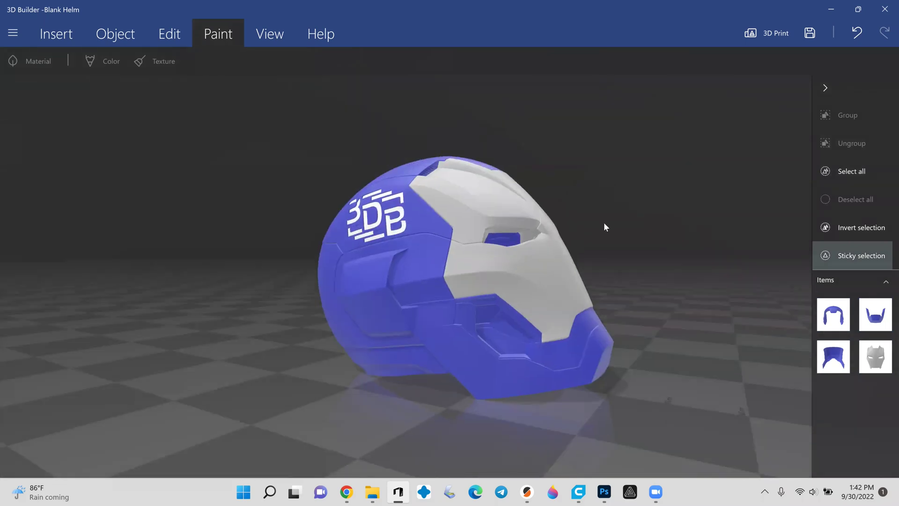
pyautogui.click(547, 276)
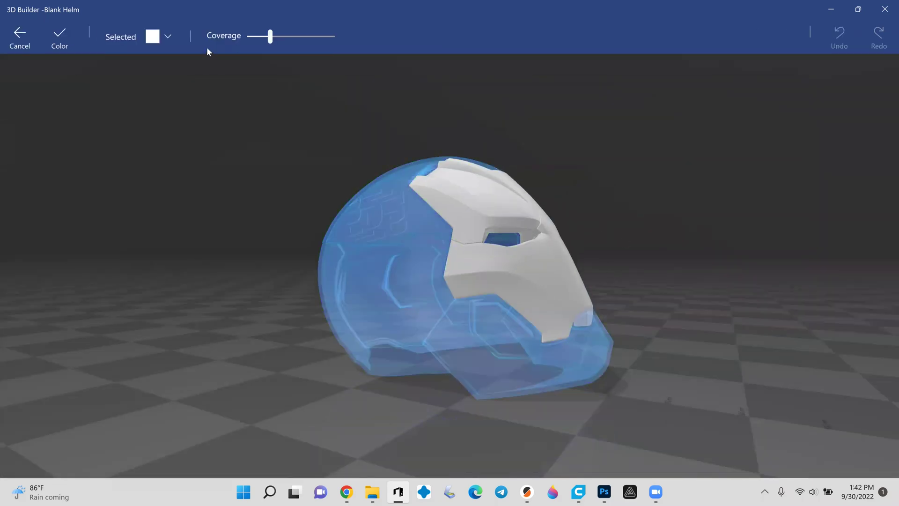
# - Paint the faceplate white at maximum coverage, then whiten the chin opening's inner edges at lower coverage
pyautogui.click(331, 36)
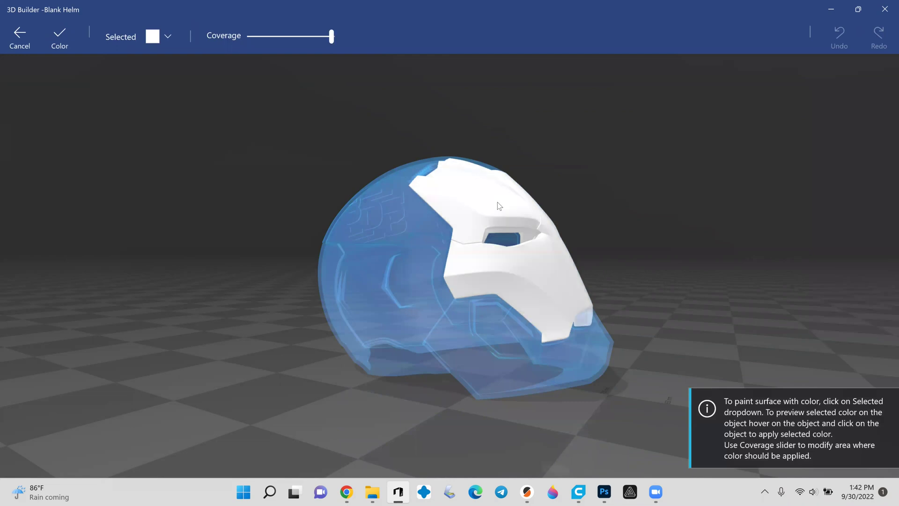
pyautogui.click(59, 35)
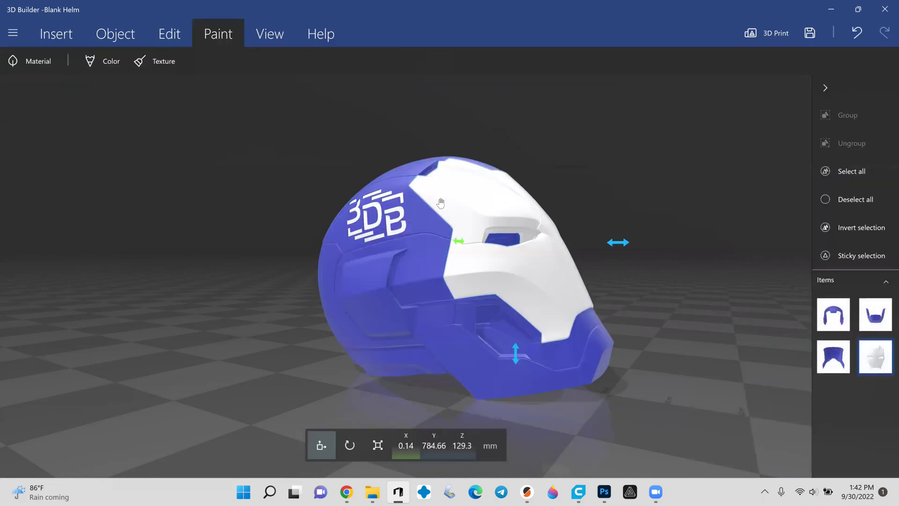
pyautogui.keyDown('ctrl'); pyautogui.click(560, 364); pyautogui.keyUp('ctrl')
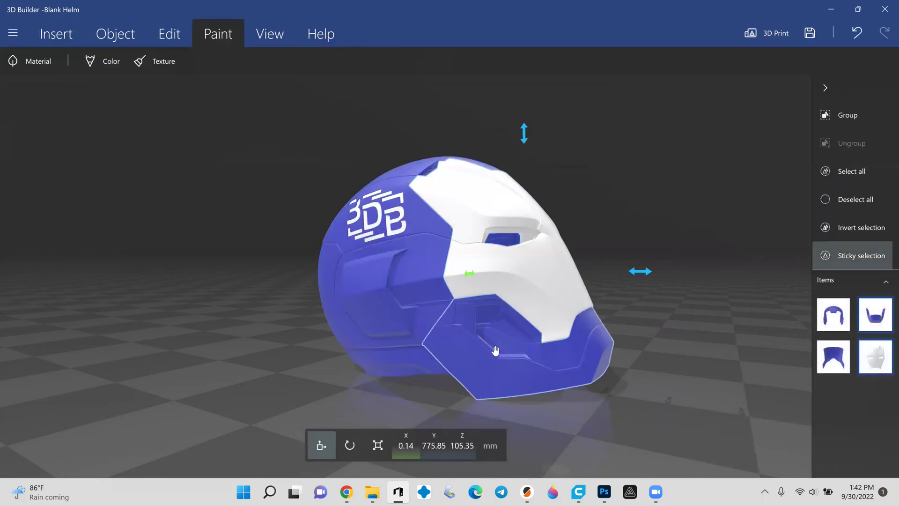
pyautogui.click(108, 62)
pyautogui.click(276, 36)
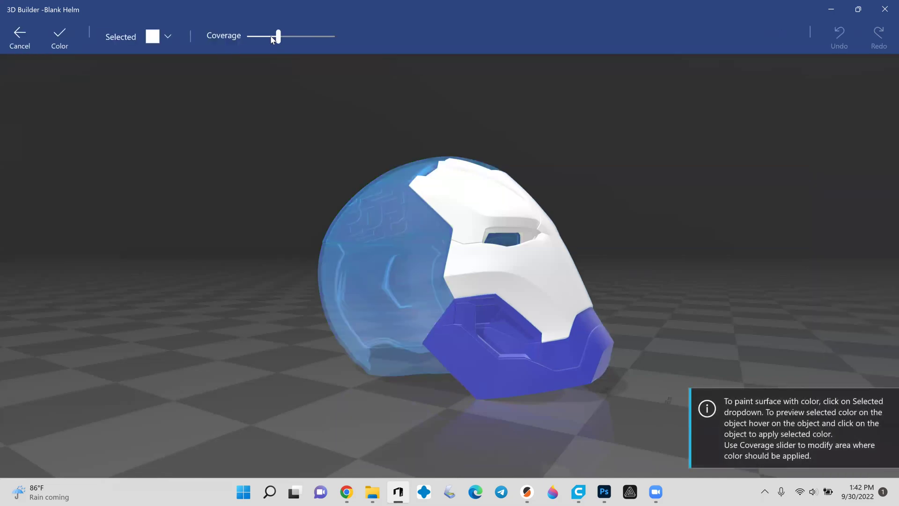
pyautogui.click(271, 38)
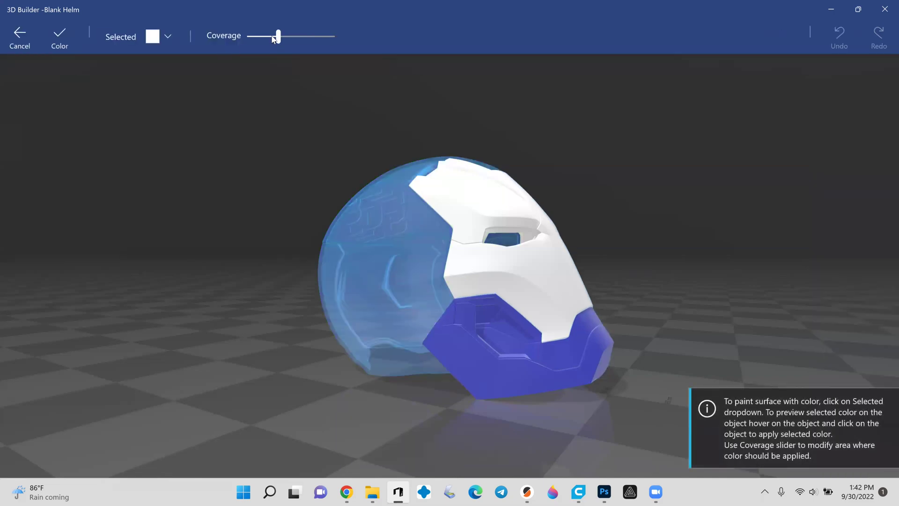
pyautogui.click(590, 330)
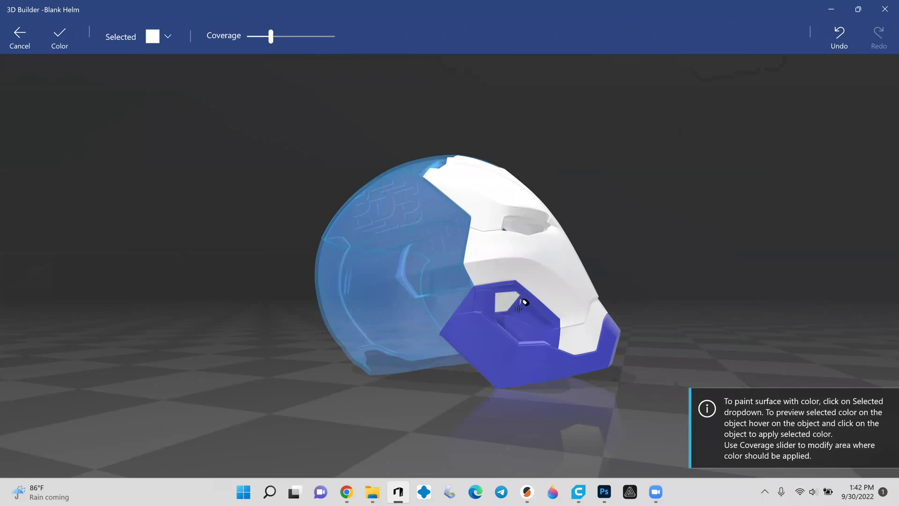
pyautogui.click(519, 308)
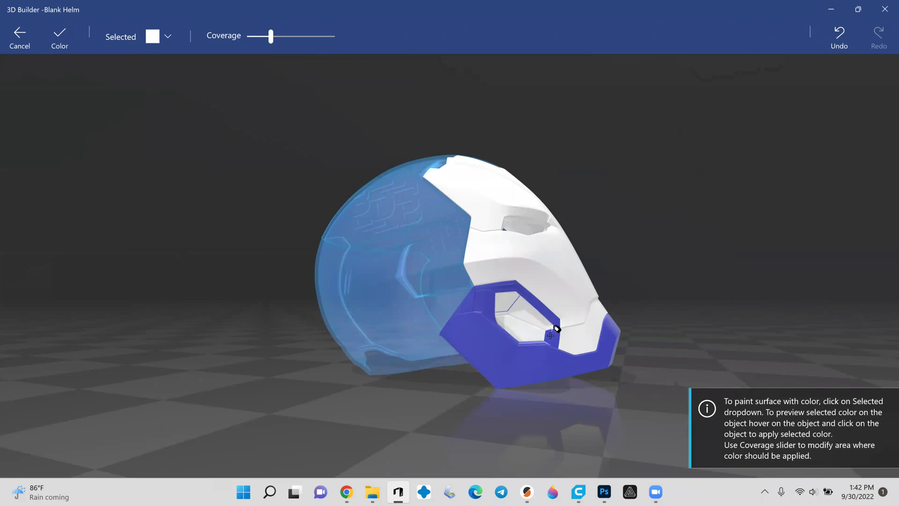
pyautogui.click(60, 37)
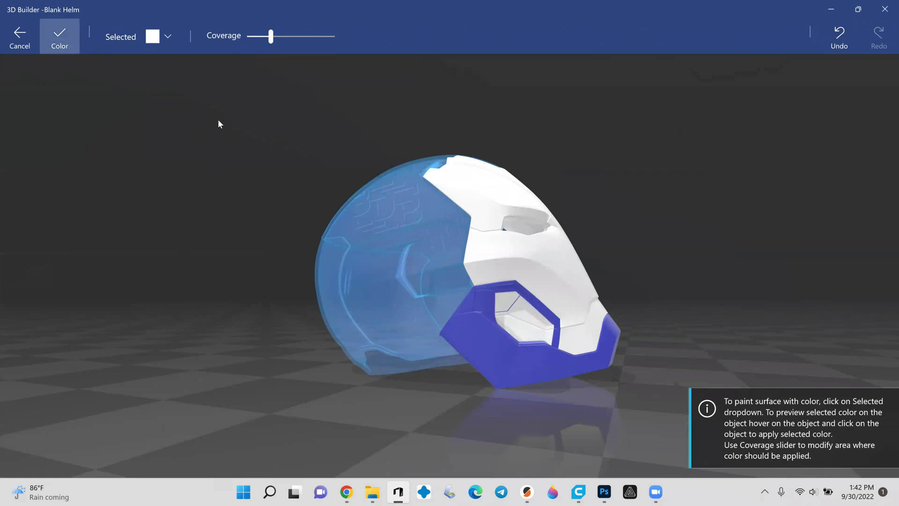
pyautogui.click(841, 201)
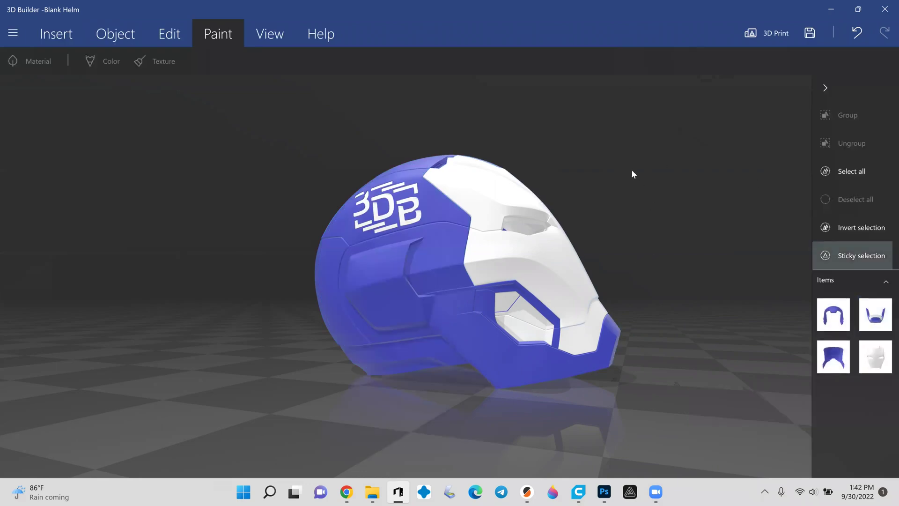
pyautogui.moveTo(631, 170); pyautogui.dragTo(705, 200)
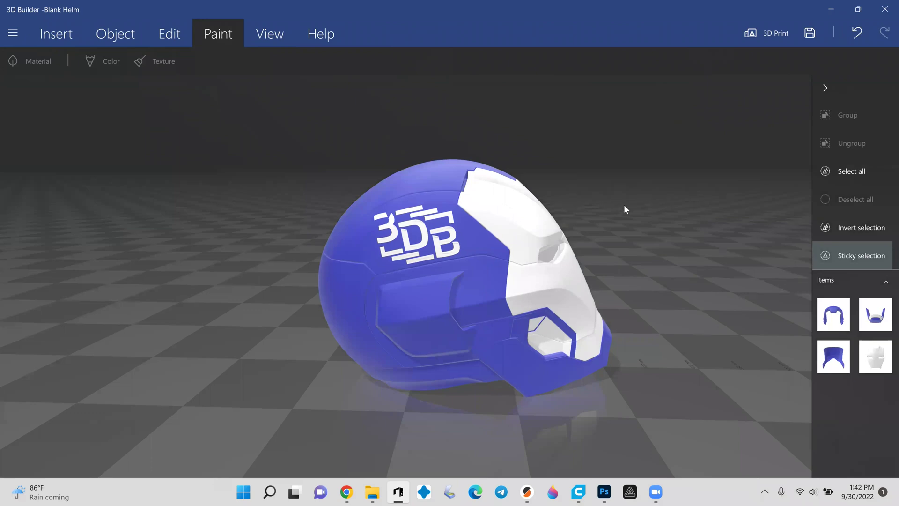
pyautogui.moveTo(520, 206); pyautogui.dragTo(317, 208)
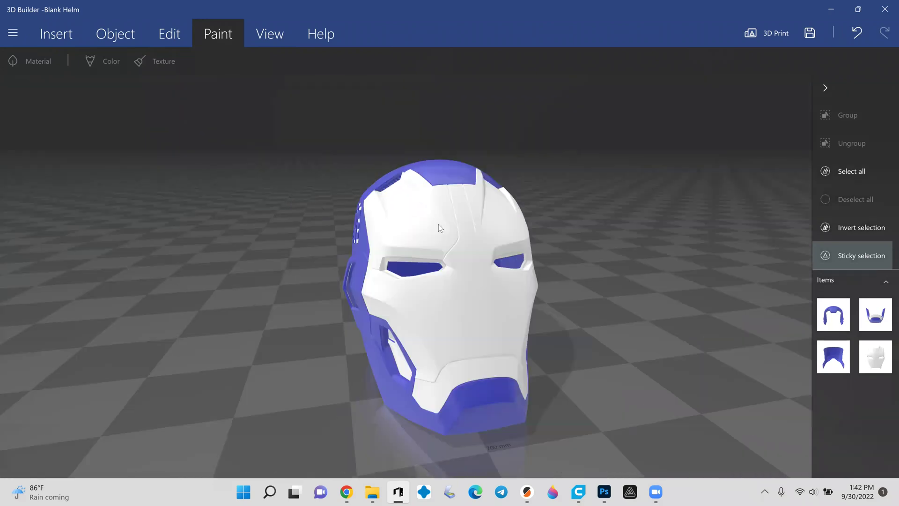
pyautogui.moveTo(439, 224); pyautogui.dragTo(647, 235)
pyautogui.moveTo(429, 252); pyautogui.dragTo(344, 247)
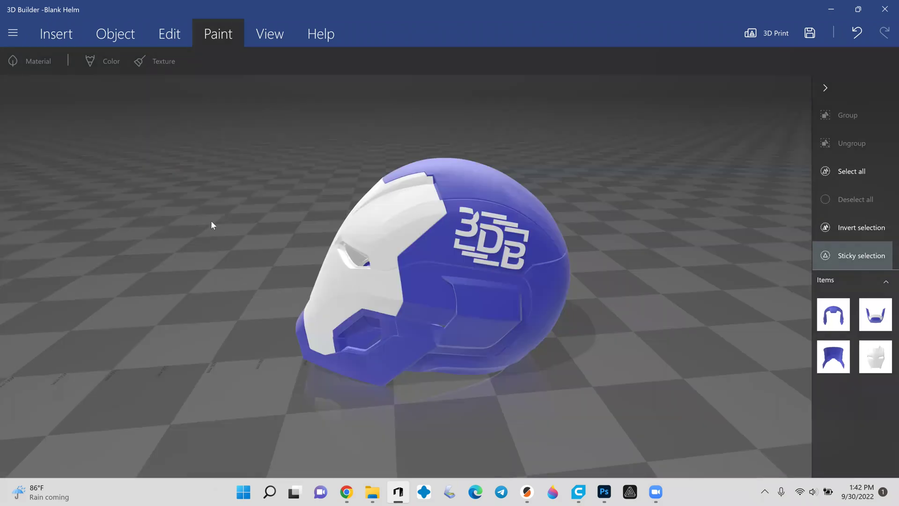
pyautogui.moveTo(716, 240); pyautogui.dragTo(424, 244)
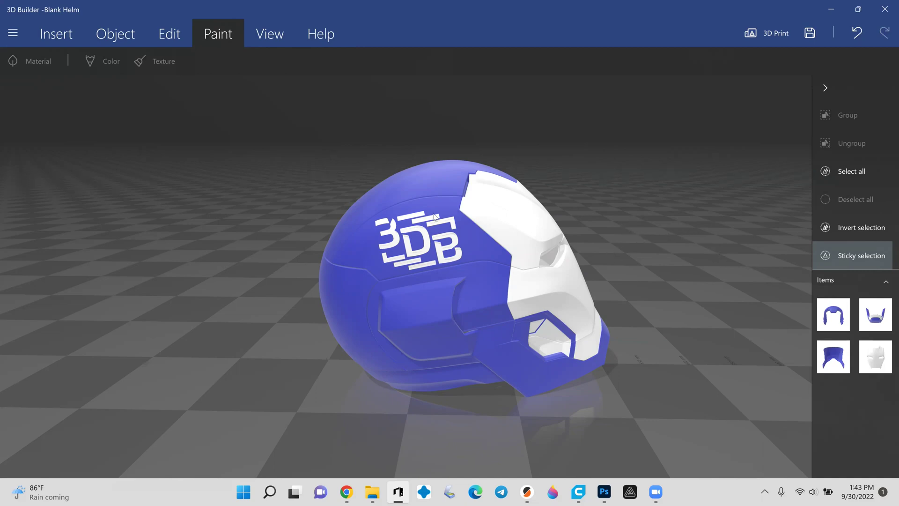
pyautogui.moveTo(662, 249); pyautogui.dragTo(661, 237)
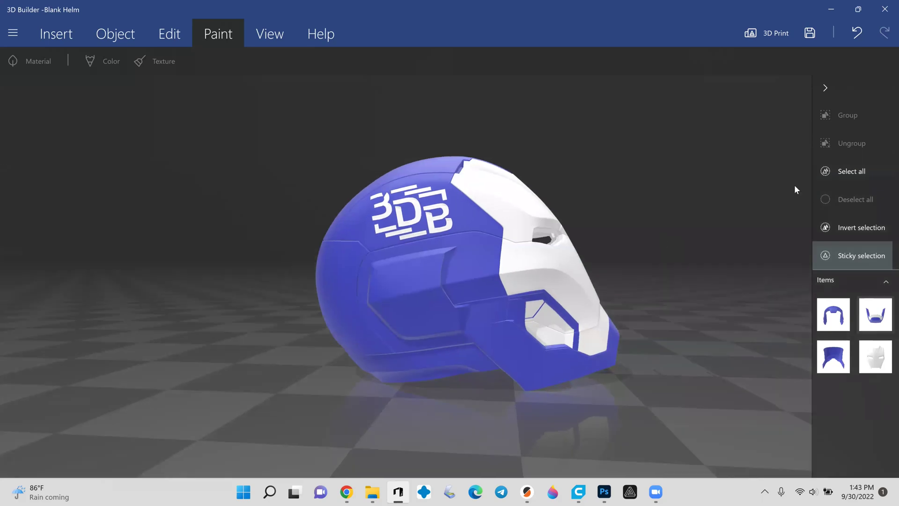
pyautogui.click(859, 172)
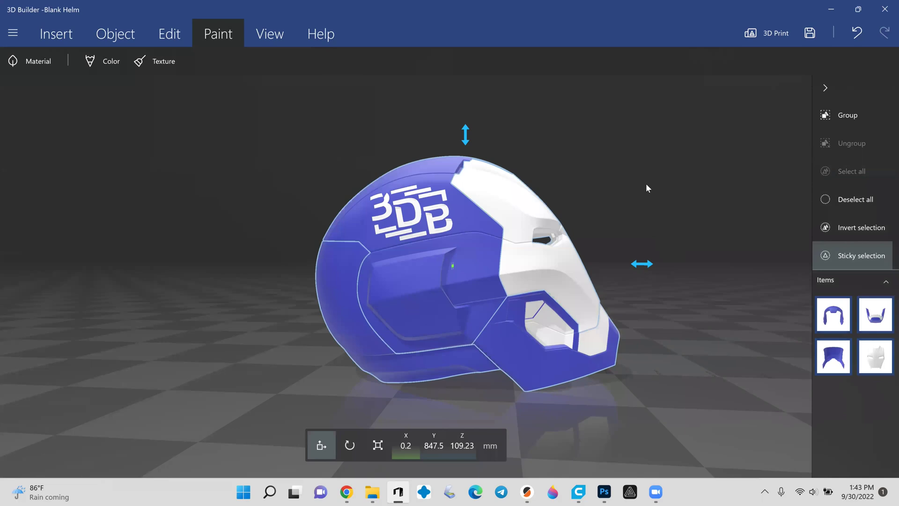
# - Delete every helmet part except the dome carrying the 3DB logo
pyautogui.moveTo(645, 183); pyautogui.dragTo(627, 192)
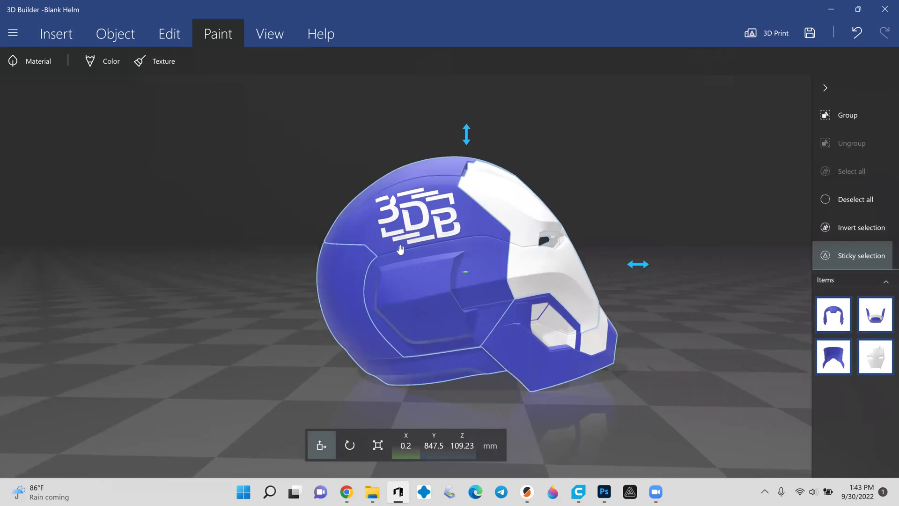
pyautogui.click(370, 228)
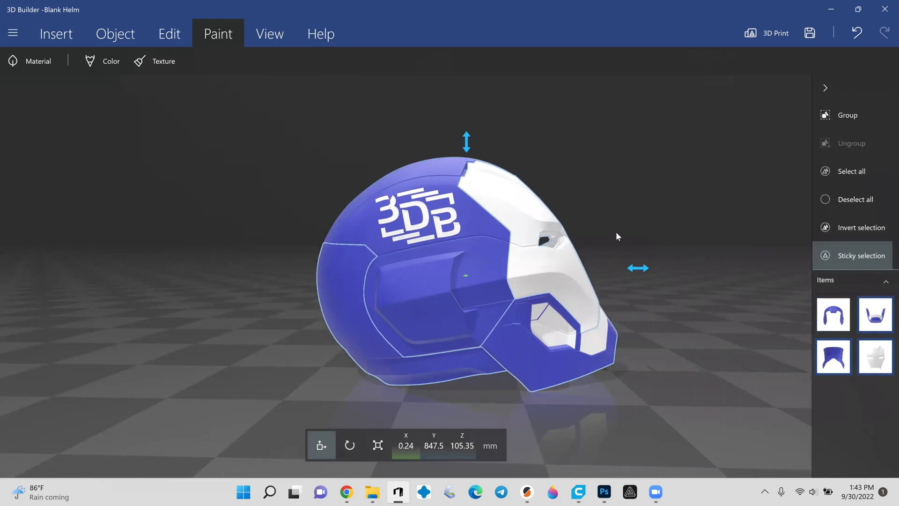
pyautogui.press('Delete')
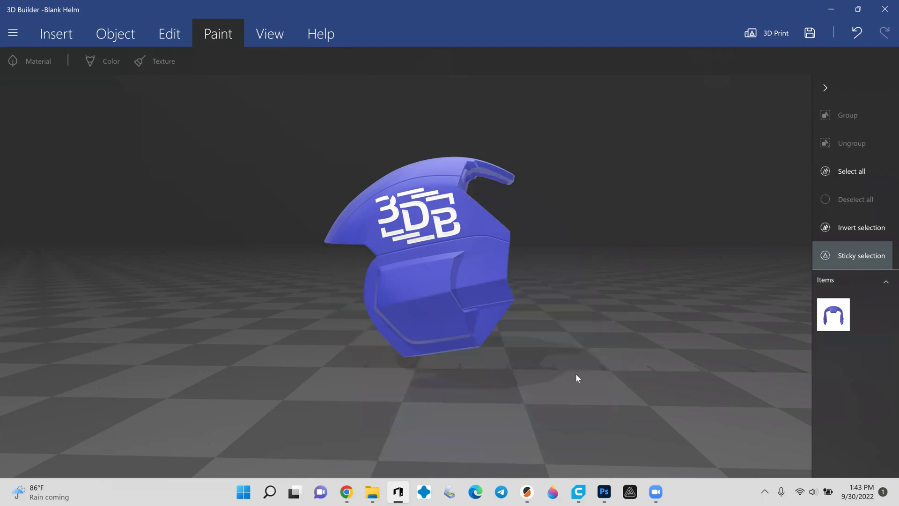
# - Orbit around the lone dome and select it for object editing
pyautogui.moveTo(607, 364); pyautogui.dragTo(321, 363, button='right')
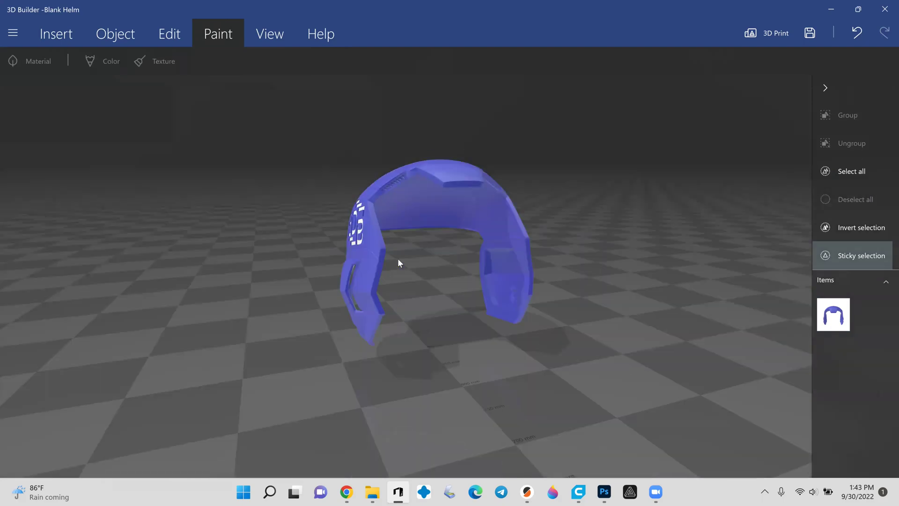
pyautogui.moveTo(400, 261); pyautogui.dragTo(426, 278, button='right')
pyautogui.click(448, 296)
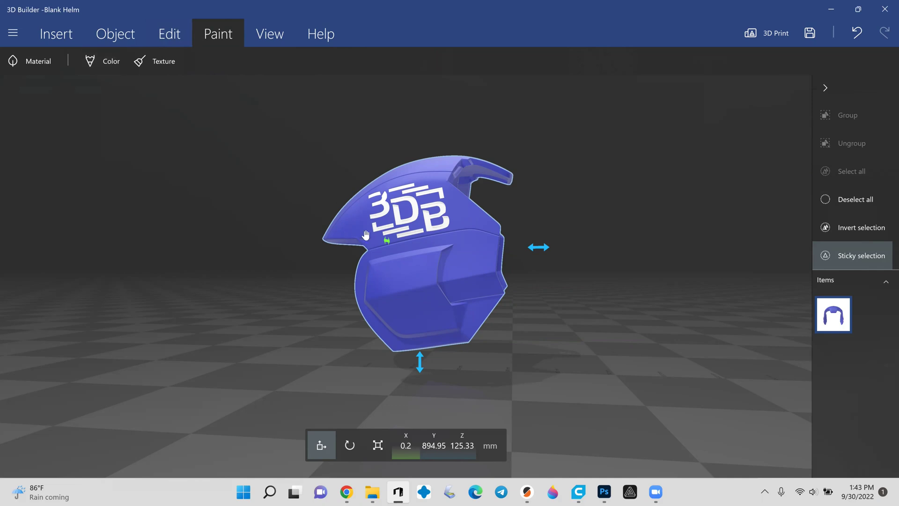
pyautogui.click(117, 36)
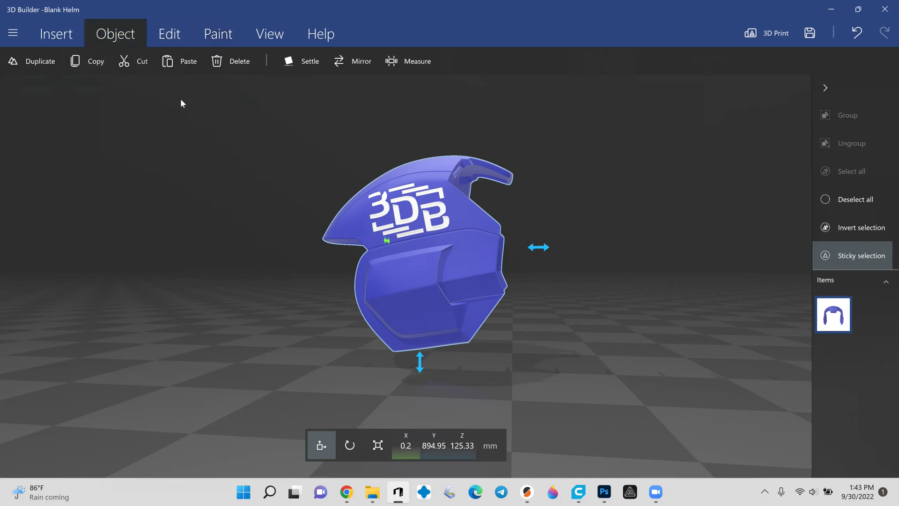
# - Roll the dome and settle it flat on the build floor at 7.29 degrees roll
pyautogui.click(350, 445)
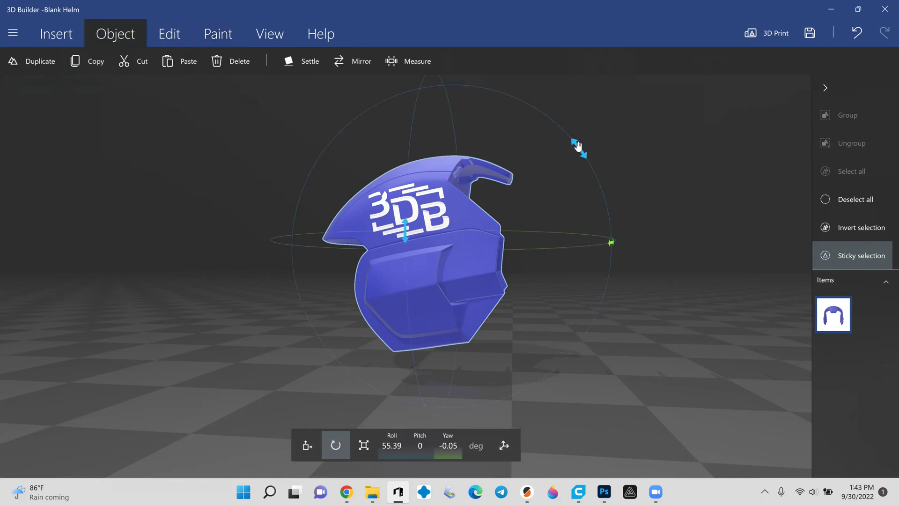
pyautogui.moveTo(468, 111); pyautogui.dragTo(464, 94)
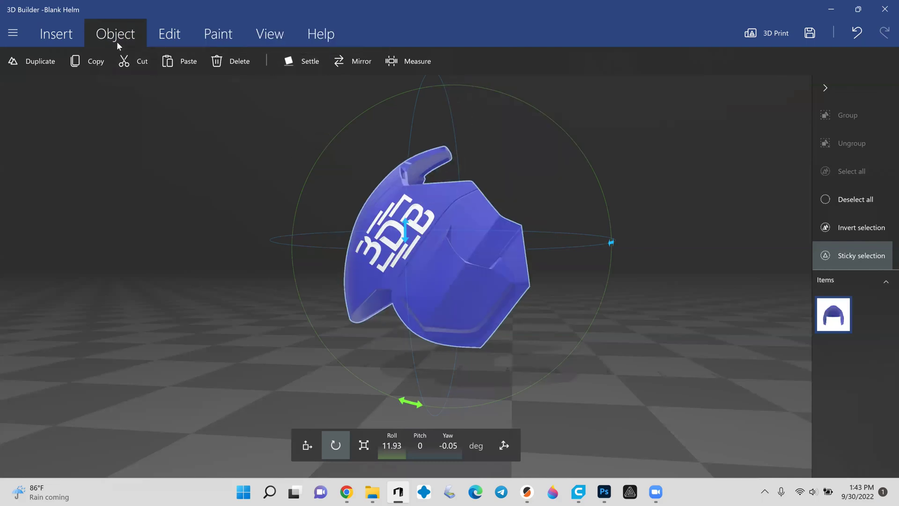
pyautogui.click(292, 59)
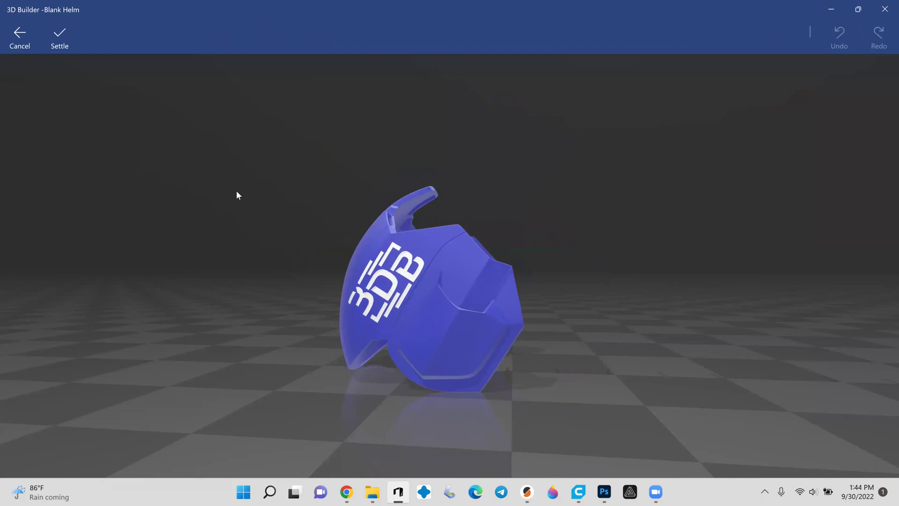
pyautogui.click(74, 43)
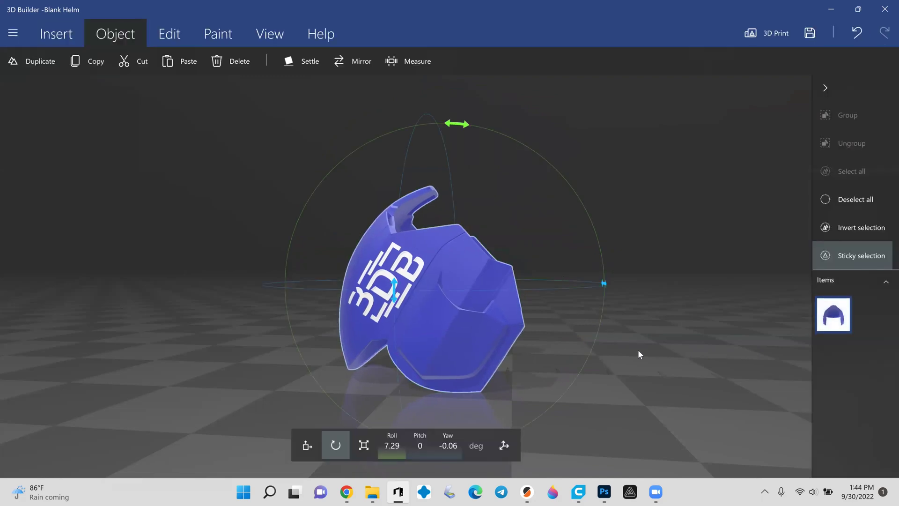
pyautogui.moveTo(638, 351); pyautogui.dragTo(437, 359)
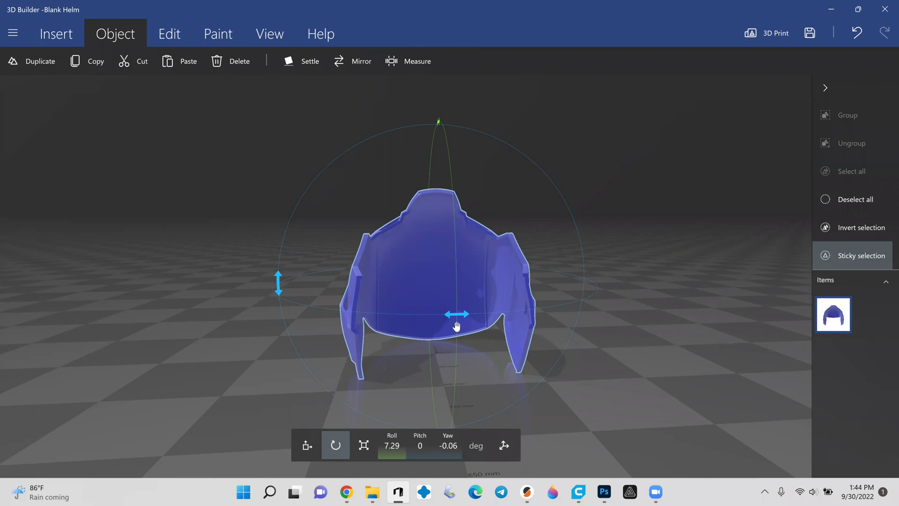
# - Save a copy of the dome in STL format named '3DB Dome'
pyautogui.click(14, 34)
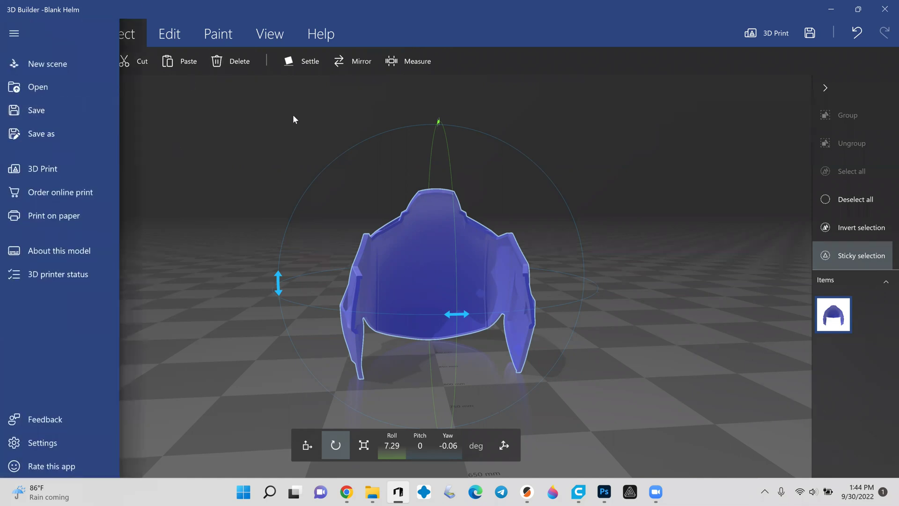
pyautogui.click(120, 223)
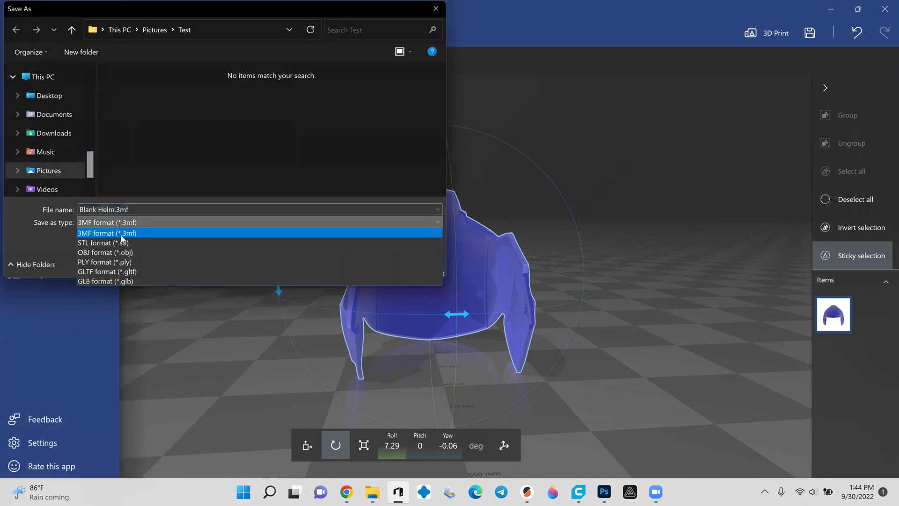
pyautogui.click(120, 242)
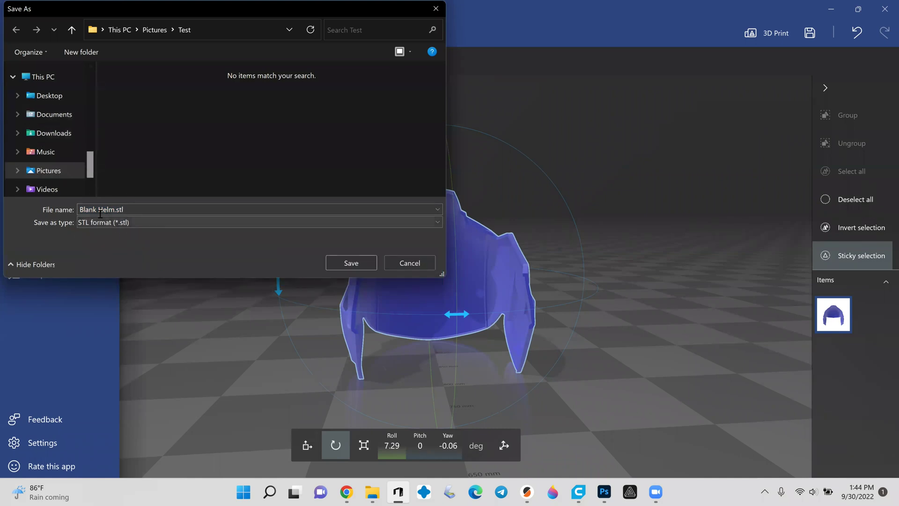
pyautogui.click(141, 209)
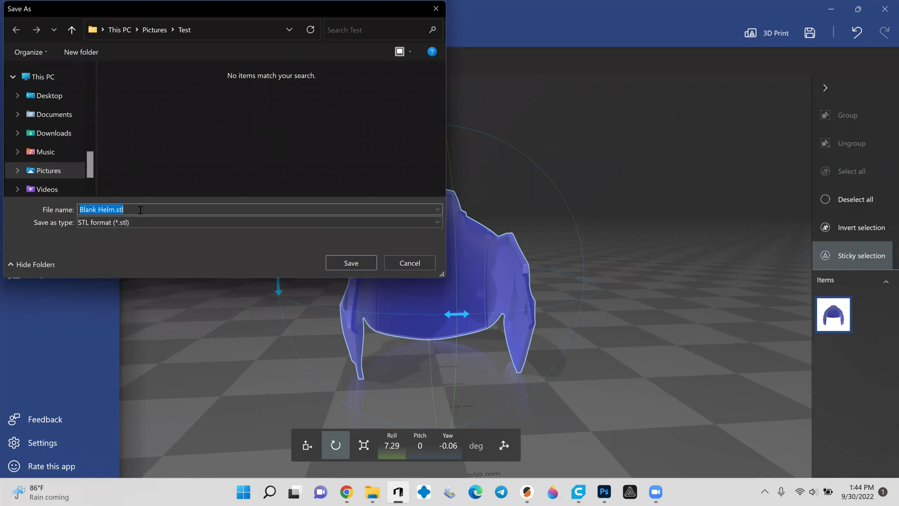
pyautogui.write('3DB Dome')
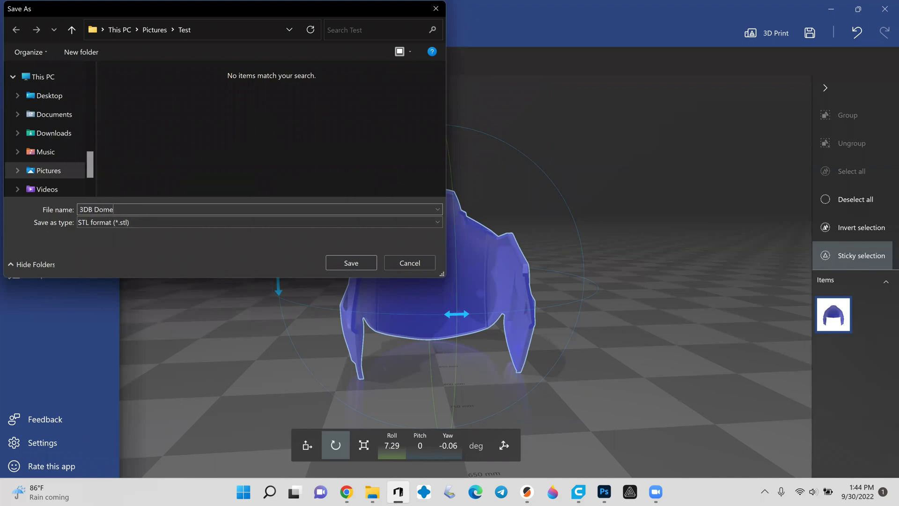
pyautogui.click(369, 263)
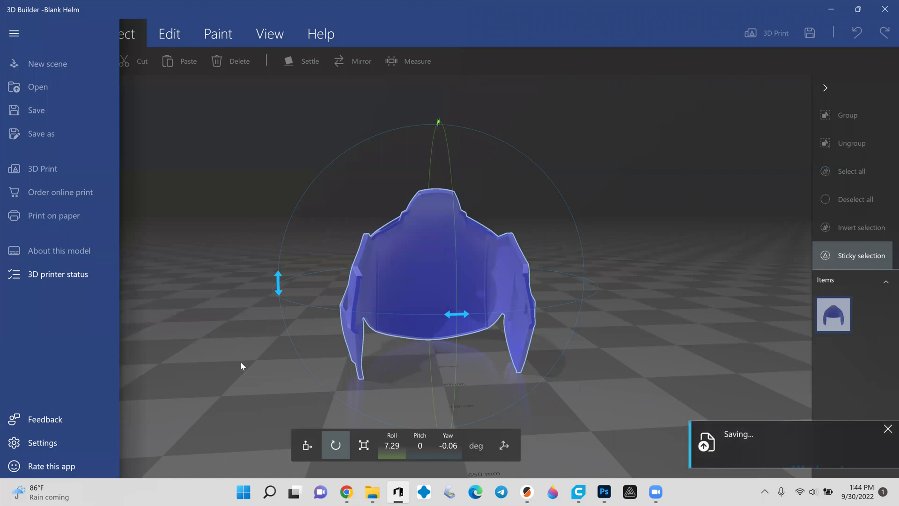
pyautogui.click(380, 358)
# - Delete every helmet part except the back piece and select it
pyautogui.moveTo(217, 358); pyautogui.dragTo(334, 354, button='right')
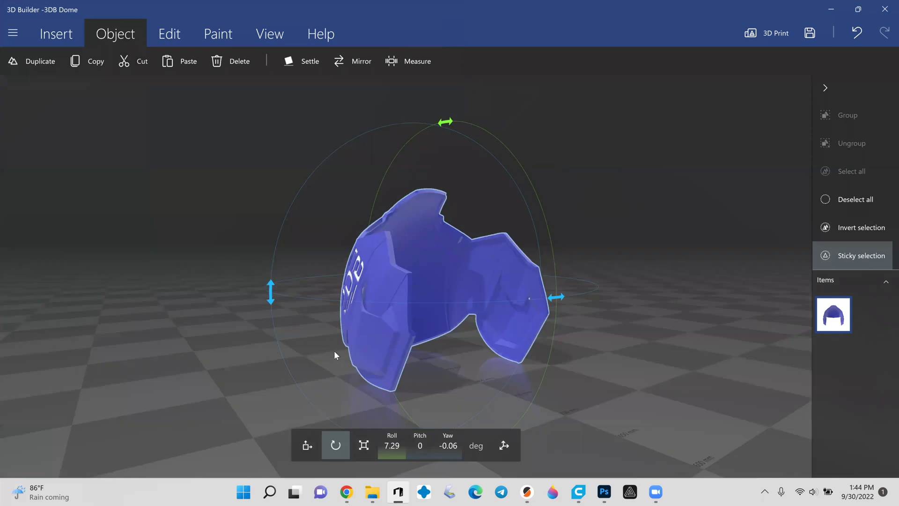
pyautogui.moveTo(333, 350); pyautogui.dragTo(187, 321)
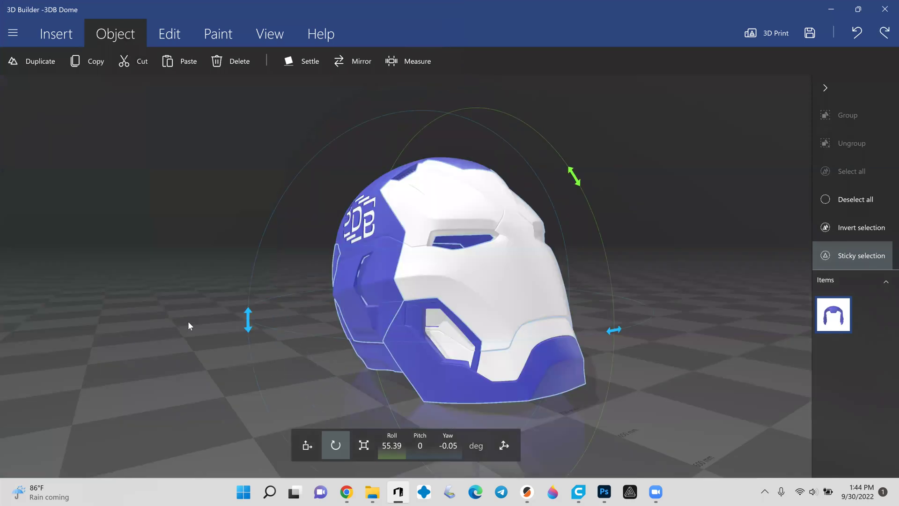
pyautogui.click(857, 169)
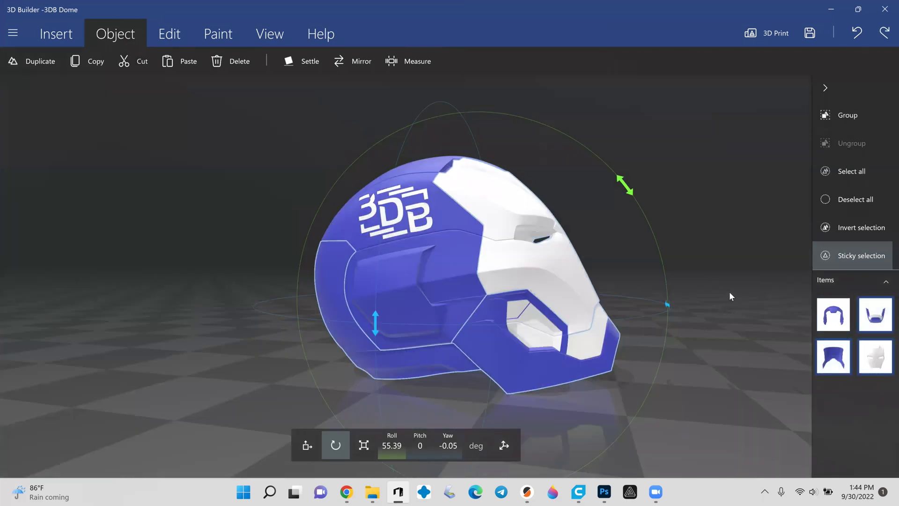
pyautogui.click(332, 285)
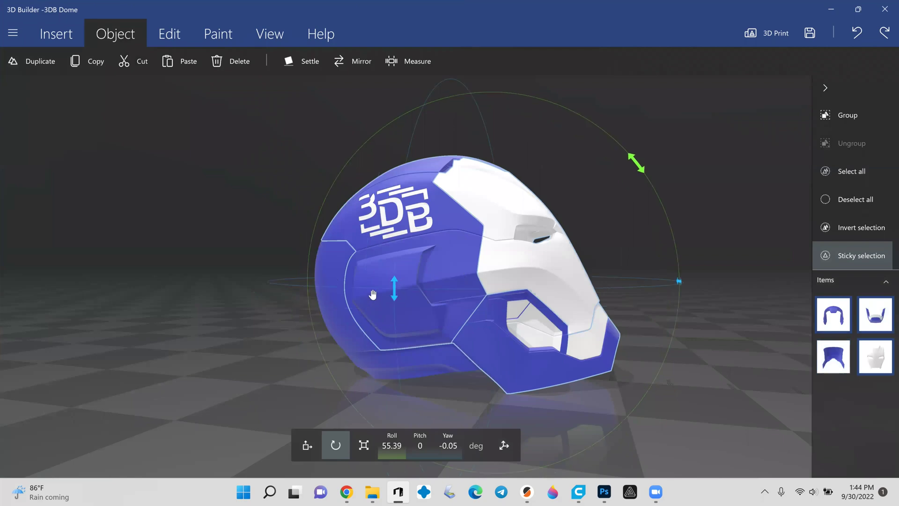
pyautogui.press('Delete')
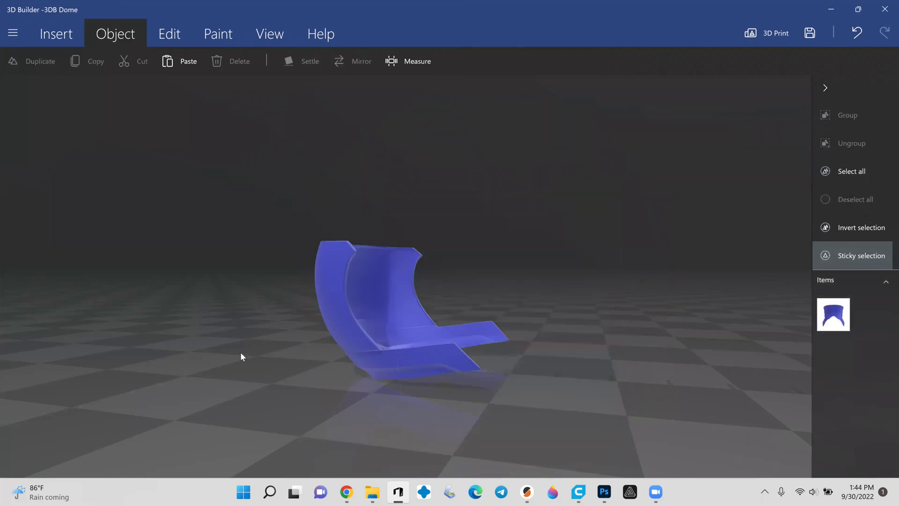
pyautogui.moveTo(289, 349); pyautogui.dragTo(361, 230)
pyautogui.click(361, 230)
# - Save the back piece as an STL file named '3db back'
pyautogui.click(13, 33)
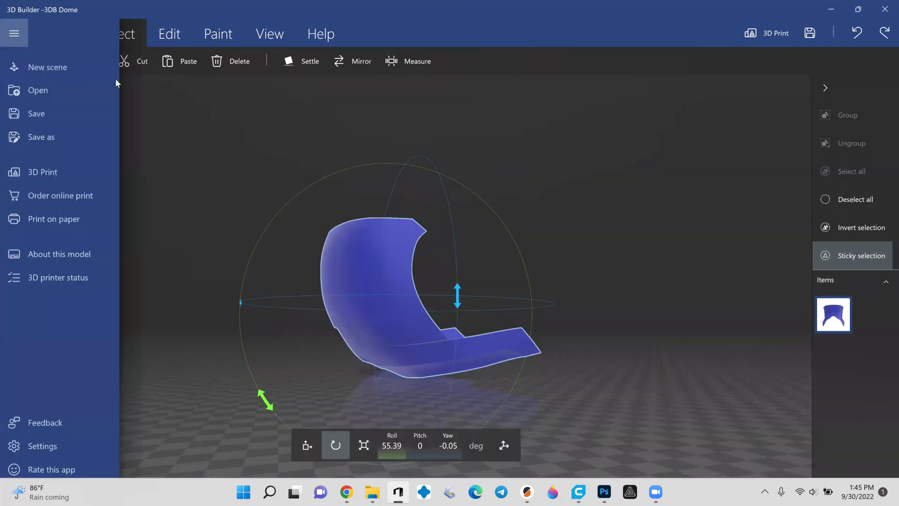
pyautogui.click(80, 136)
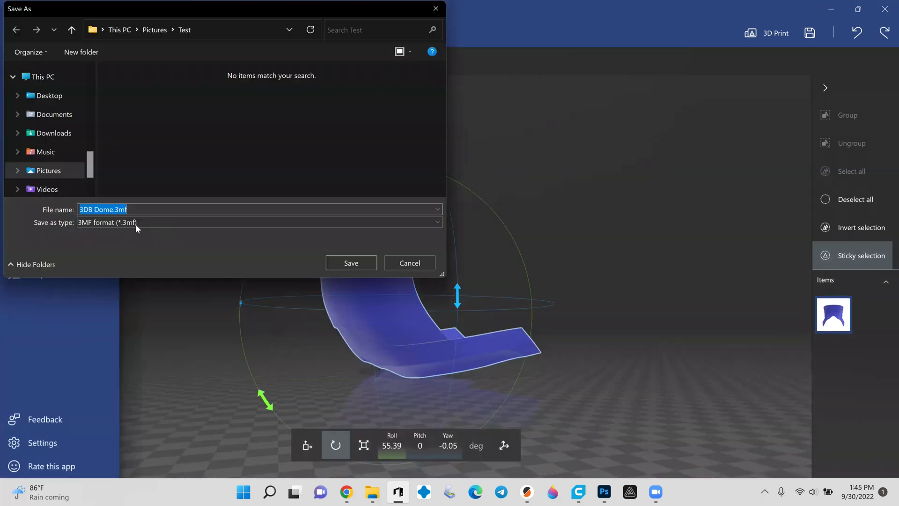
pyautogui.click(114, 222)
pyautogui.click(113, 242)
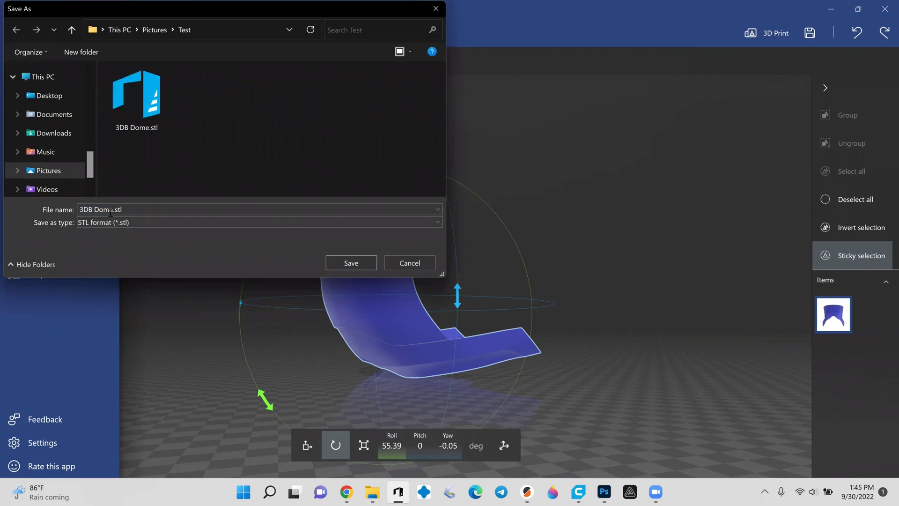
pyautogui.write('3db back')
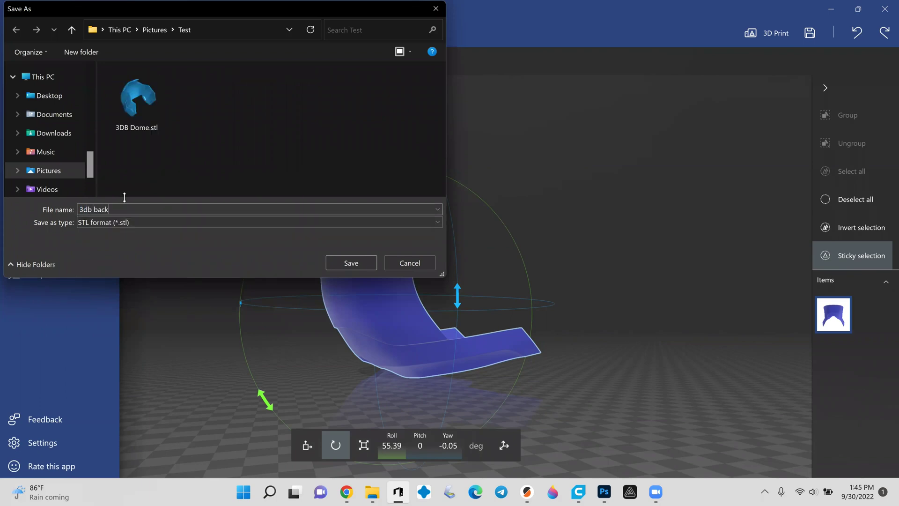
pyautogui.click(364, 266)
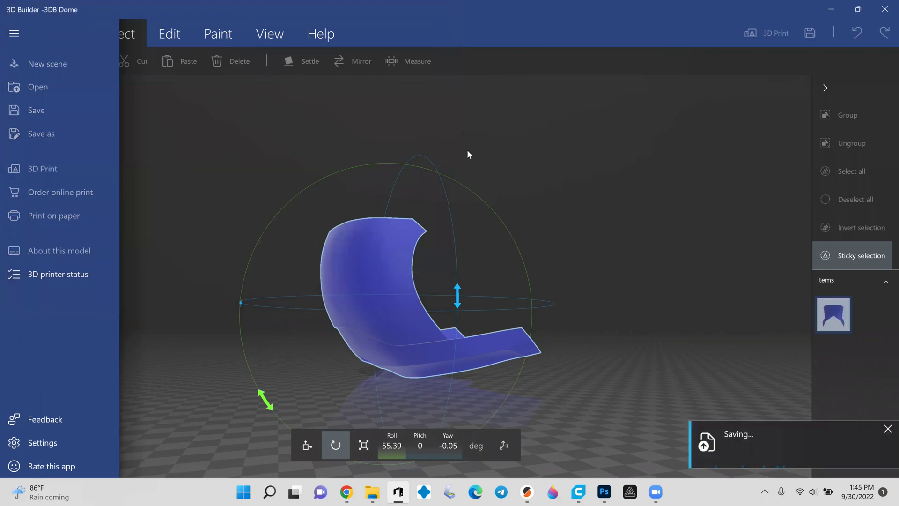
pyautogui.click(527, 188)
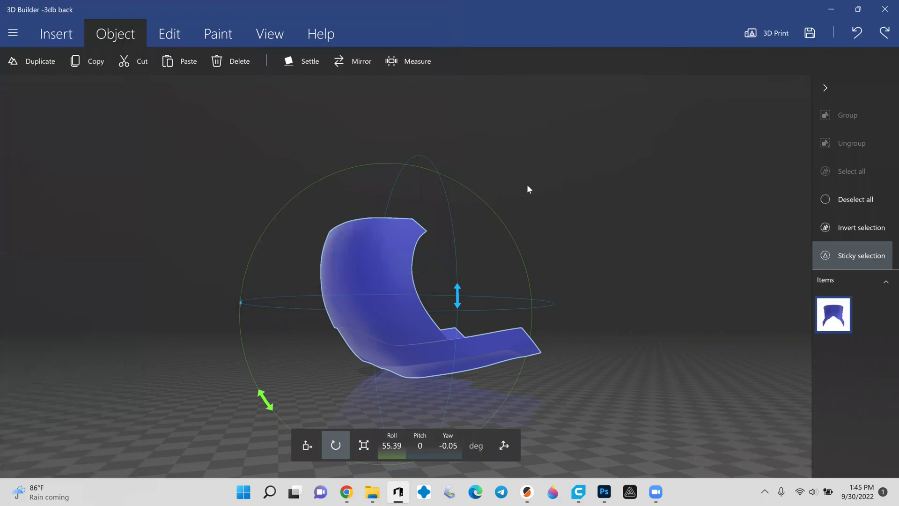
# - Undo the deletion to restore the full four-part helmet, then switch to Ultimaker Cura
pyautogui.hotkey('ctrl', 'z')
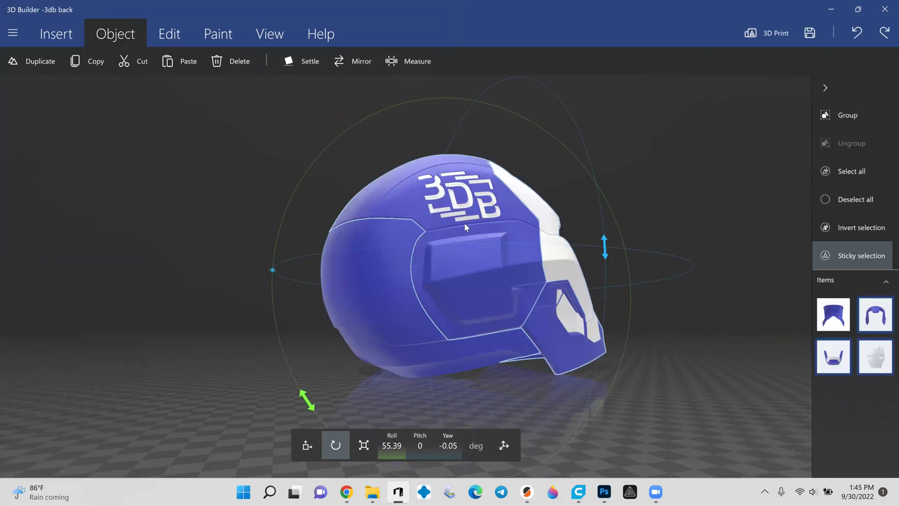
pyautogui.moveTo(464, 227); pyautogui.dragTo(706, 201, button='right')
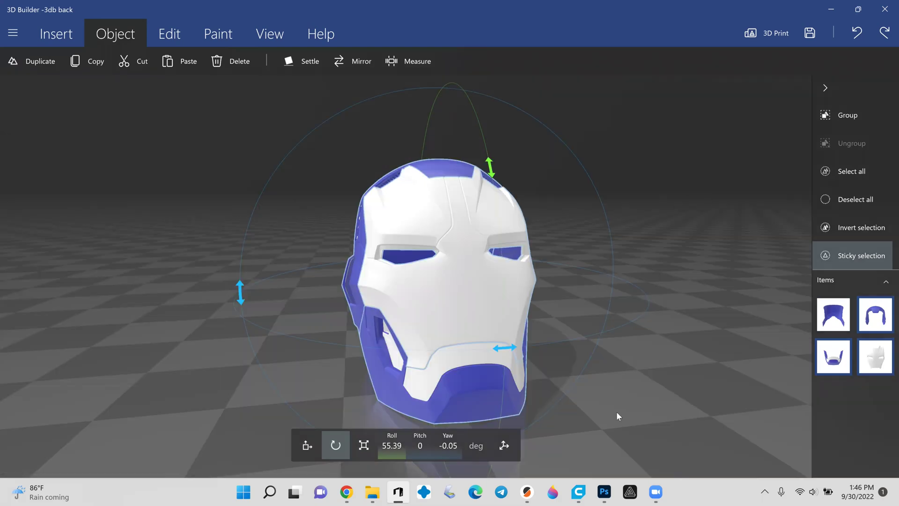
pyautogui.click(579, 491)
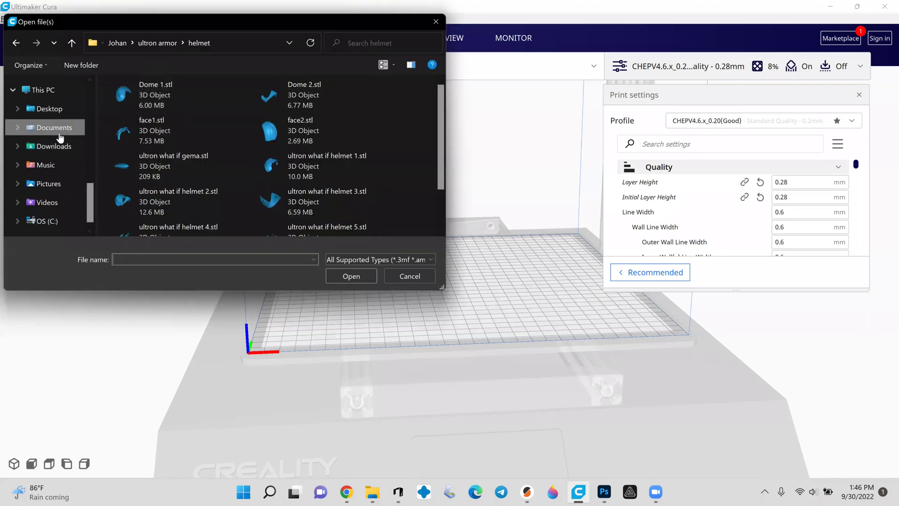
# - Open 3DB Dome.stl from the Pictures > Test folder onto Cura's build plate
pyautogui.click(49, 183)
pyautogui.scroll(-2, 221, 153)
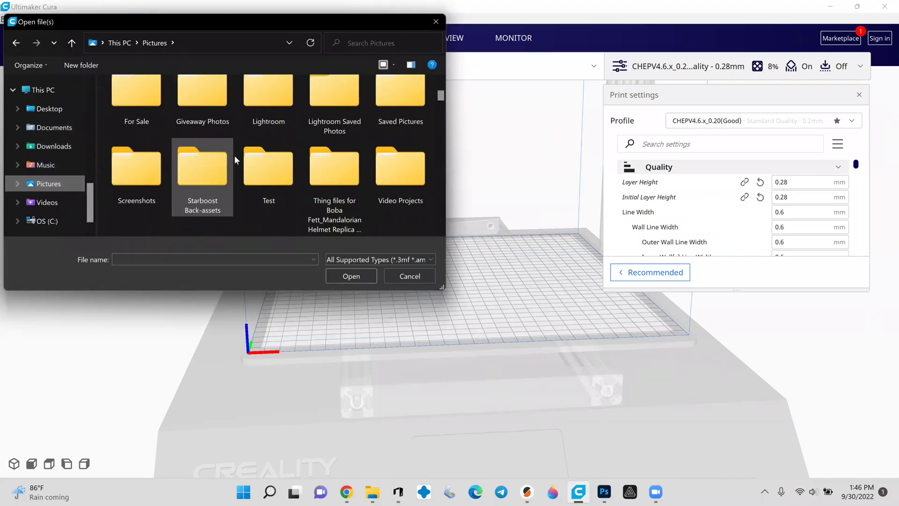
pyautogui.doubleClick(276, 183)
pyautogui.doubleClick(199, 123)
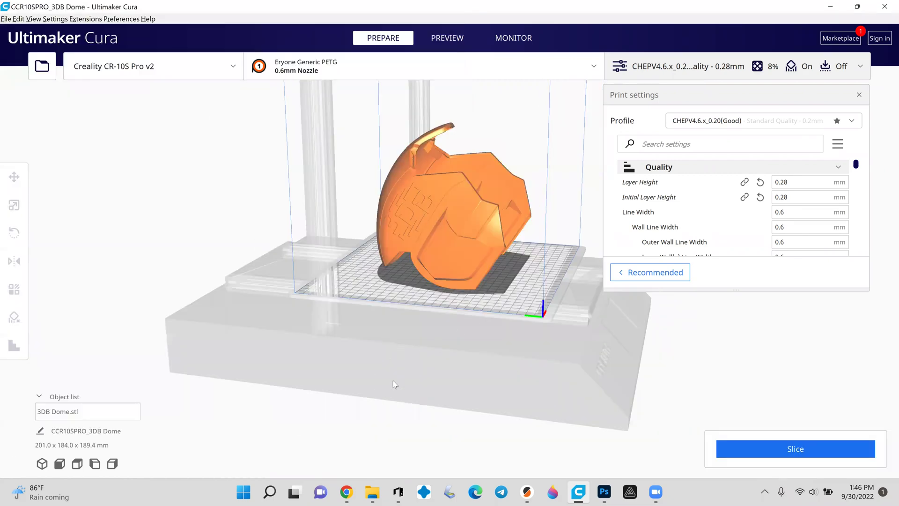
# - Orbit around the loaded dome on the build plate and select it for inspection
pyautogui.scroll(5, 422, 365)
pyautogui.moveTo(432, 363); pyautogui.dragTo(418, 387, button='right')
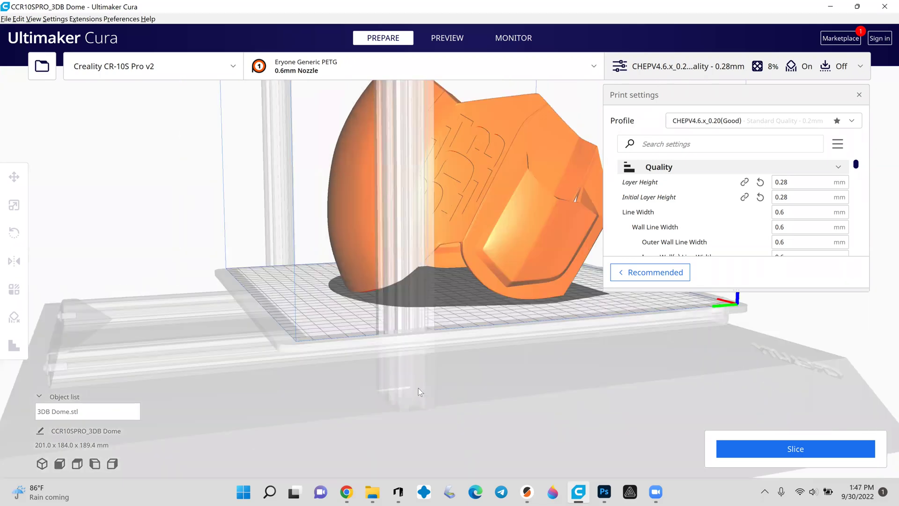
pyautogui.moveTo(485, 386); pyautogui.dragTo(523, 375, button='right')
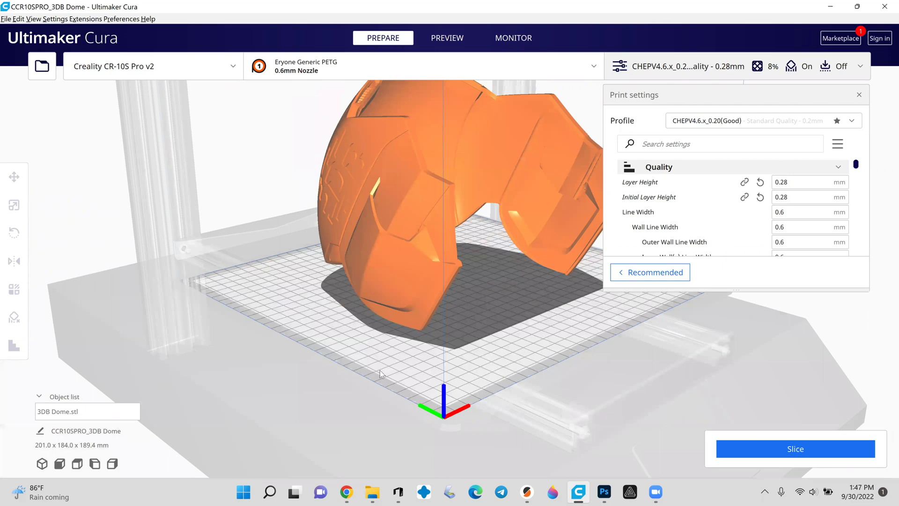
pyautogui.moveTo(524, 338); pyautogui.dragTo(430, 336, button='right')
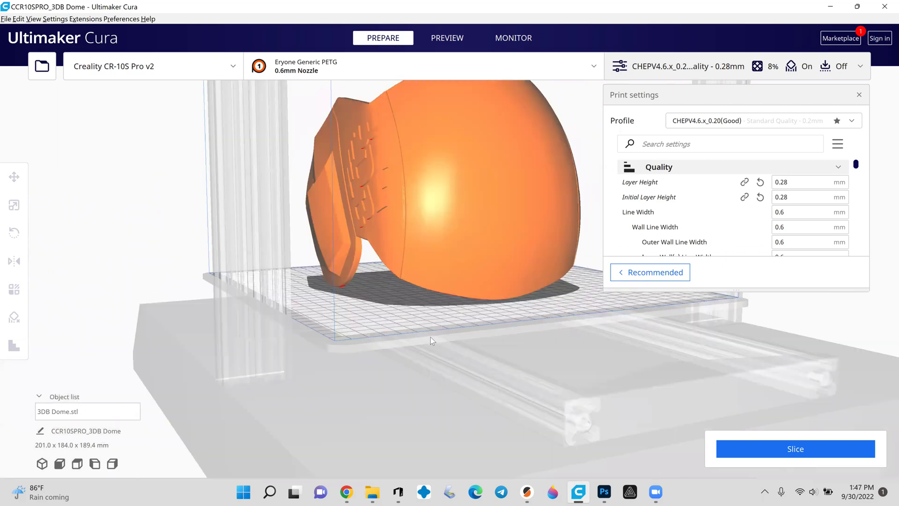
pyautogui.moveTo(518, 353); pyautogui.dragTo(498, 309, button='right')
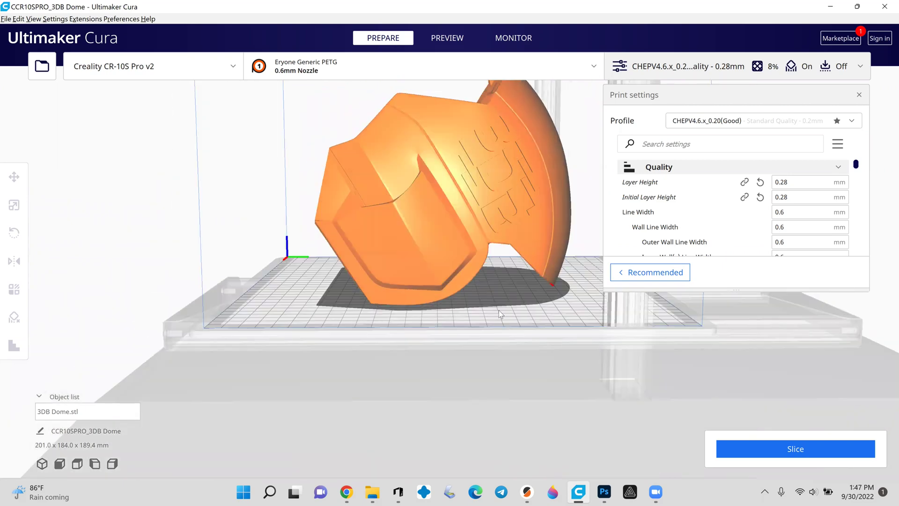
pyautogui.click(476, 217)
pyautogui.moveTo(296, 309); pyautogui.dragTo(186, 234, button='right')
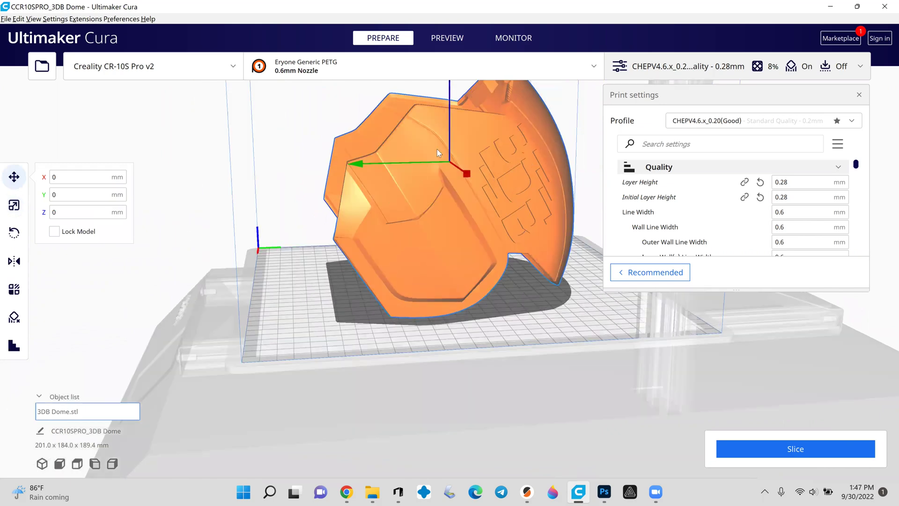
pyautogui.click(398, 492)
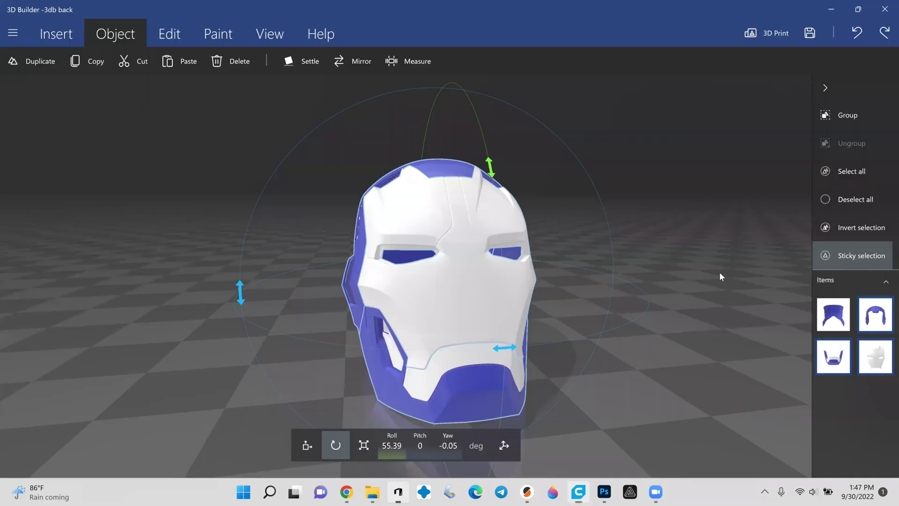